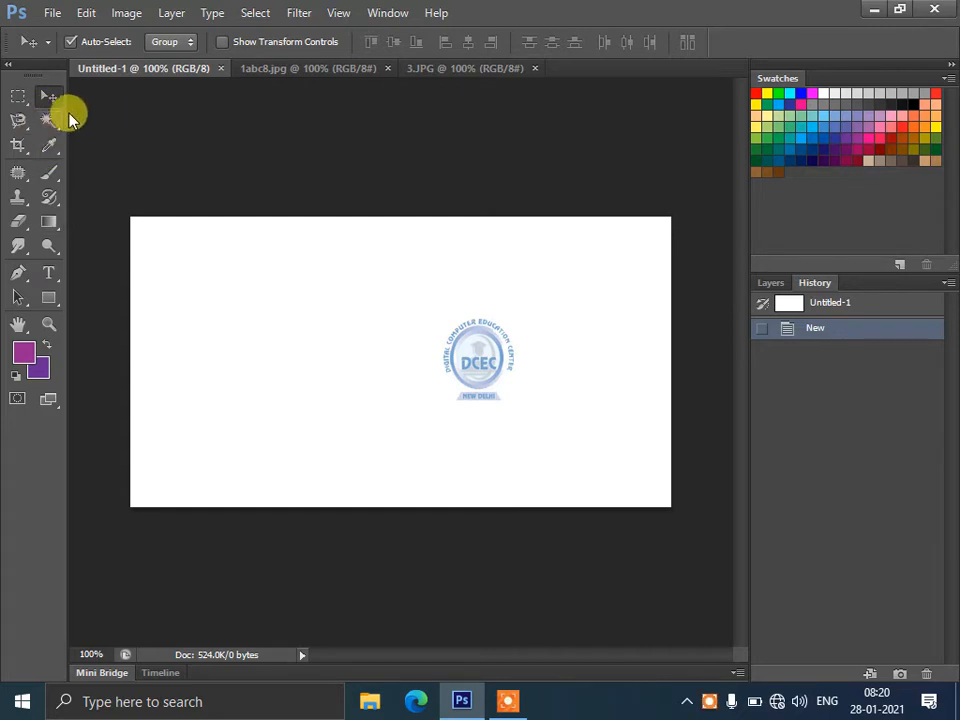
- Try the Eraser tool in the blank Untitled-1 document and switch to the 1abc8.jpg photo
click(18, 226)
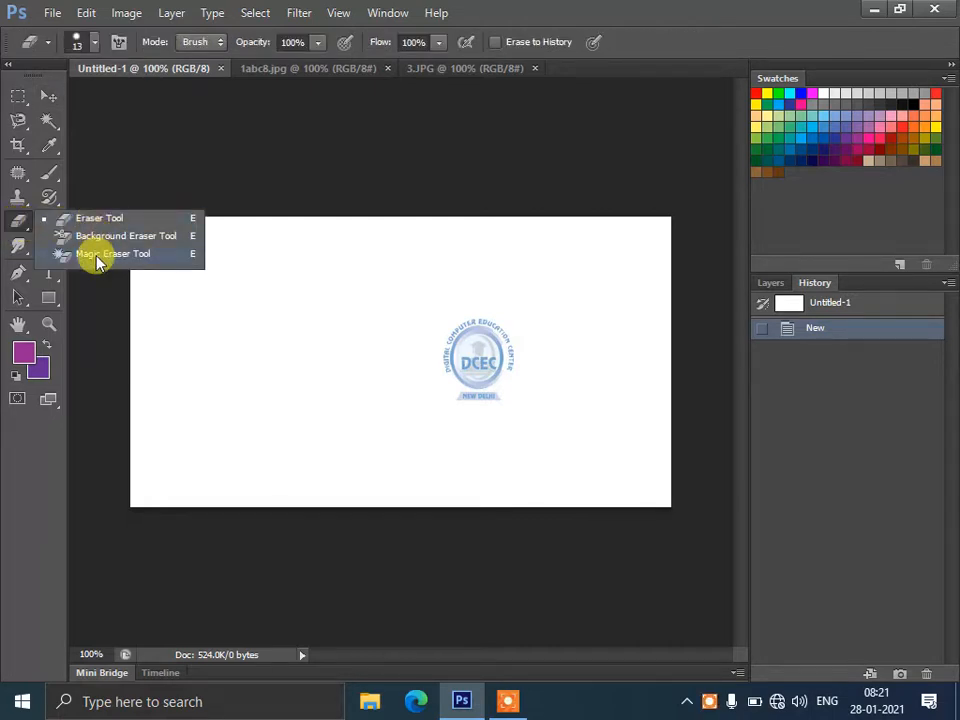
click(108, 220)
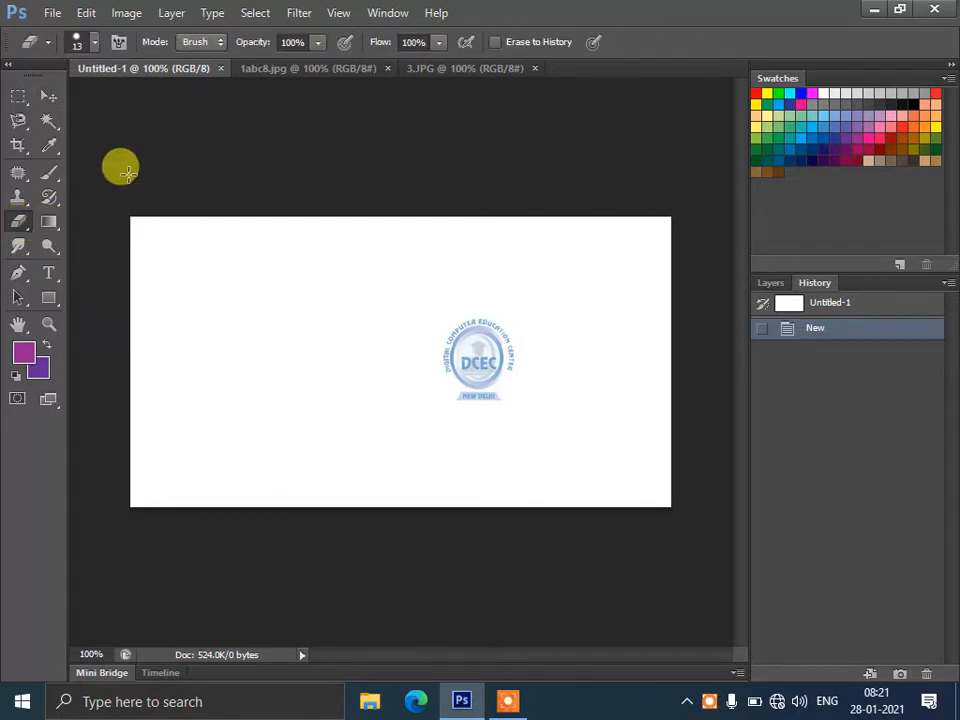
click(120, 167)
click(48, 95)
click(300, 70)
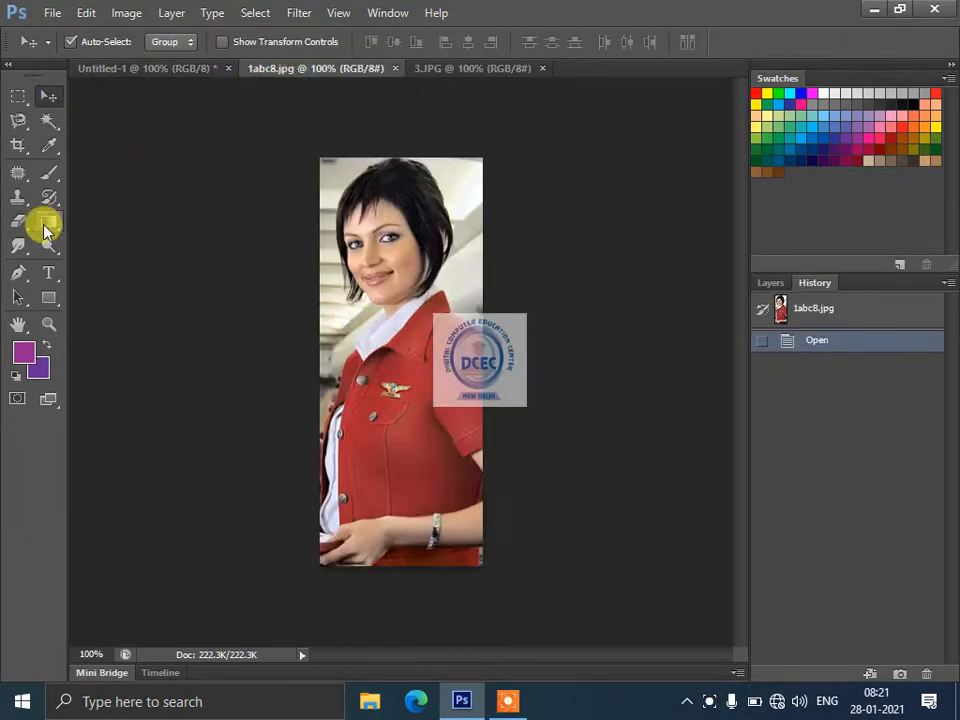
- Erase over the woman's face in the photo using the Eraser tool at brush size 13
click(18, 222)
click(99, 222)
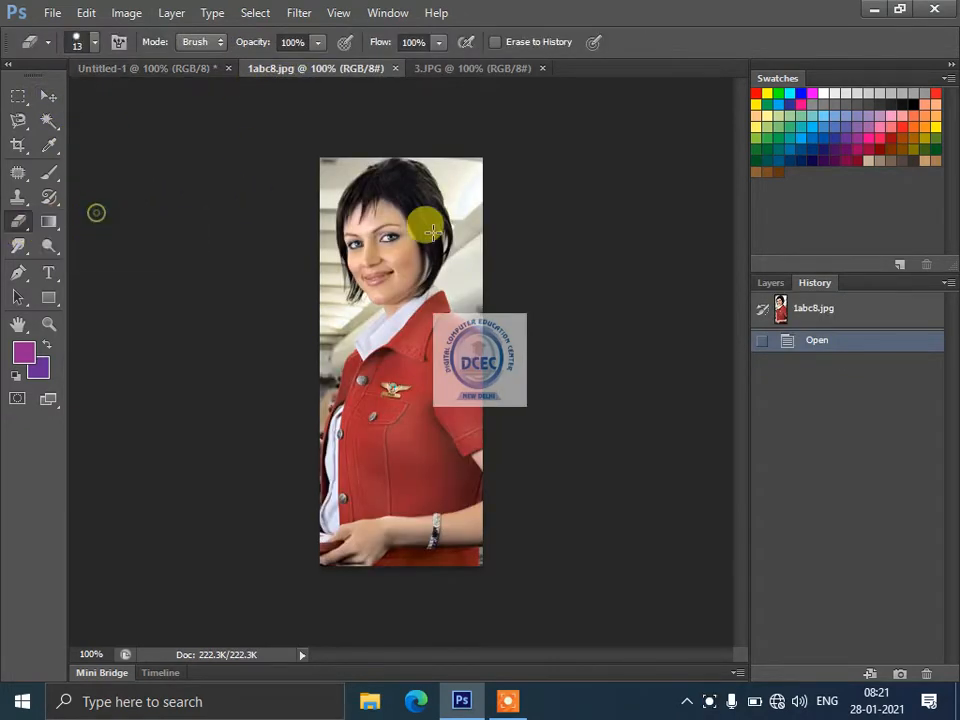
mouse_move(428, 221)
mouse_down()
mouse_move(396, 229)
mouse_move(379, 251)
mouse_move(368, 246)
mouse_move(373, 274)
mouse_move(394, 257)
mouse_move(401, 299)
mouse_move(377, 350)
mouse_move(361, 327)
mouse_move(362, 234)
mouse_move(381, 231)
mouse_move(381, 245)
mouse_move(363, 308)
mouse_move(375, 206)
mouse_move(414, 228)
mouse_move(395, 264)
mouse_move(375, 254)
mouse_move(365, 330)
mouse_up()
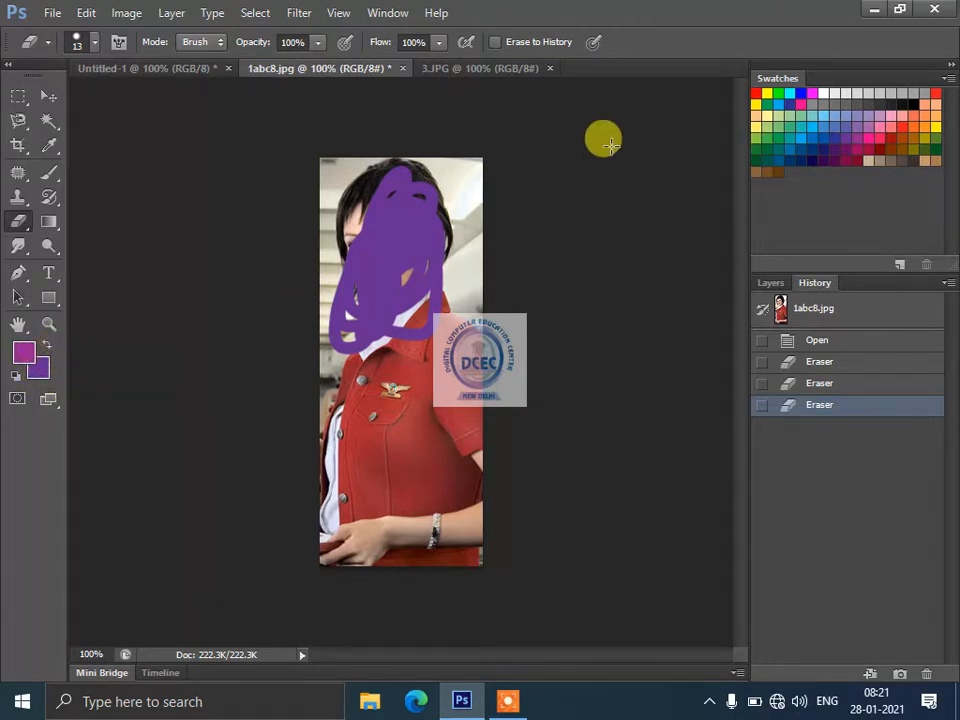
- Make cyan the background colour, with purple as the foreground colour
click(855, 112)
click(858, 114)
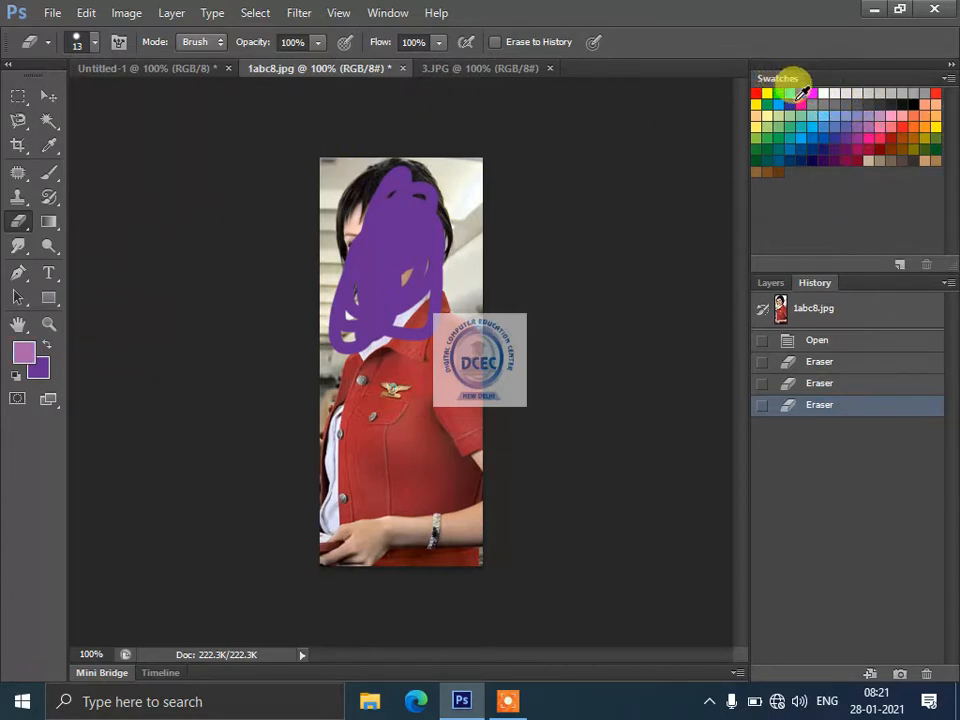
click(792, 100)
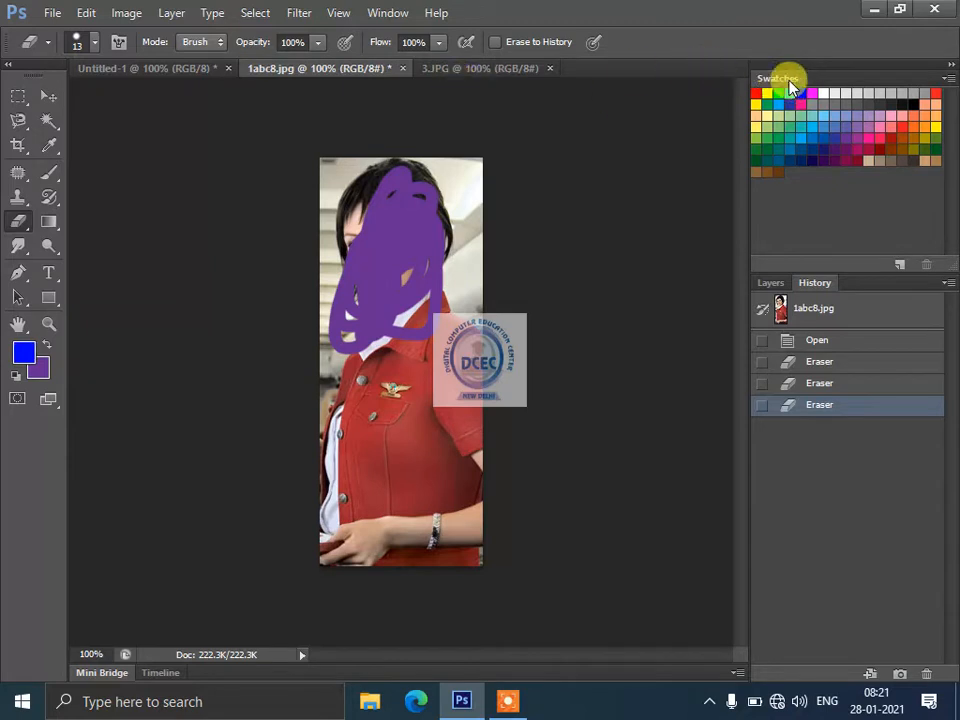
click(790, 93)
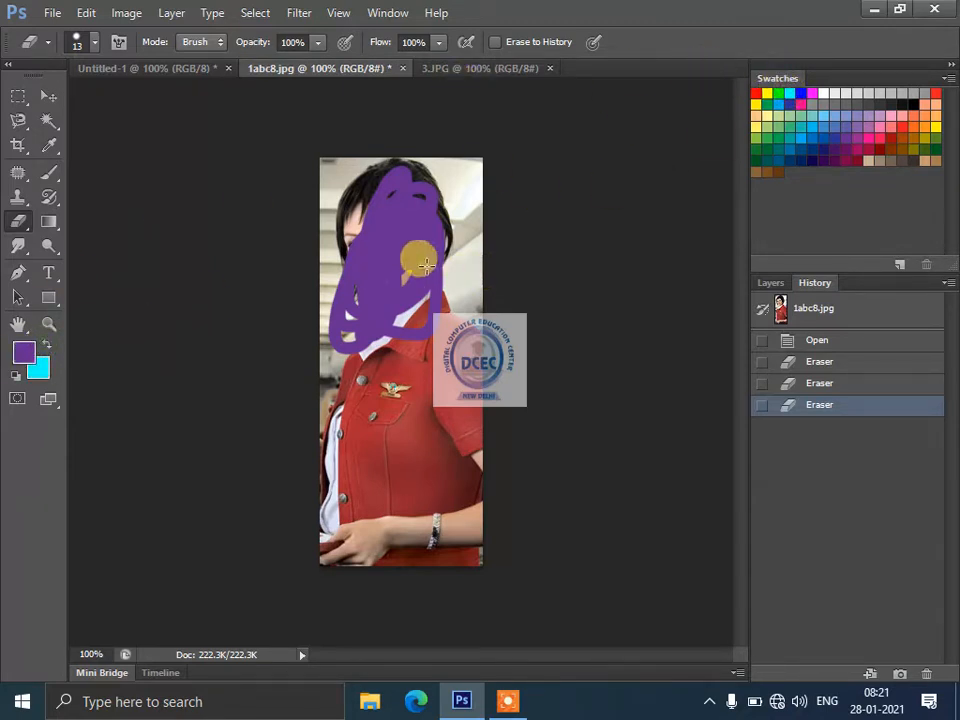
- Erase over the purple-covered face and collar so the strokes fill with the cyan background colour
mouse_move(394, 250)
mouse_down()
mouse_move(360, 252)
mouse_move(414, 289)
mouse_move(382, 312)
mouse_move(428, 253)
mouse_move(368, 262)
mouse_up()
mouse_move(366, 267)
mouse_down()
mouse_move(388, 298)
mouse_move(406, 190)
mouse_up()
drag(390, 372, 399, 281)
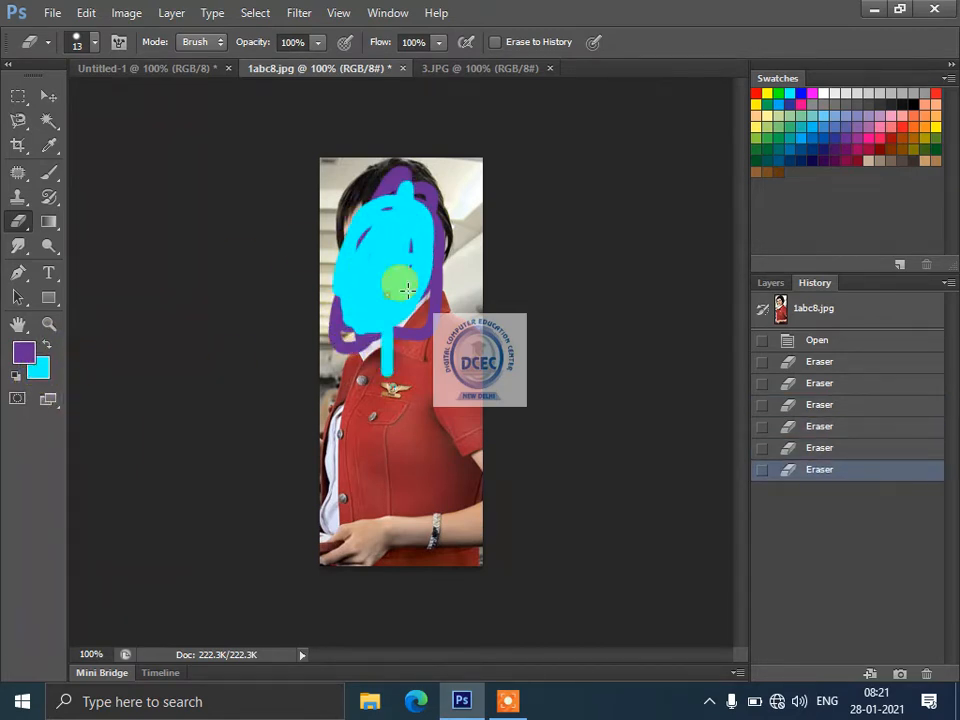
- Erase the painted face area to transparency with the Background Eraser tool at 50% tolerance
right_click(18, 224)
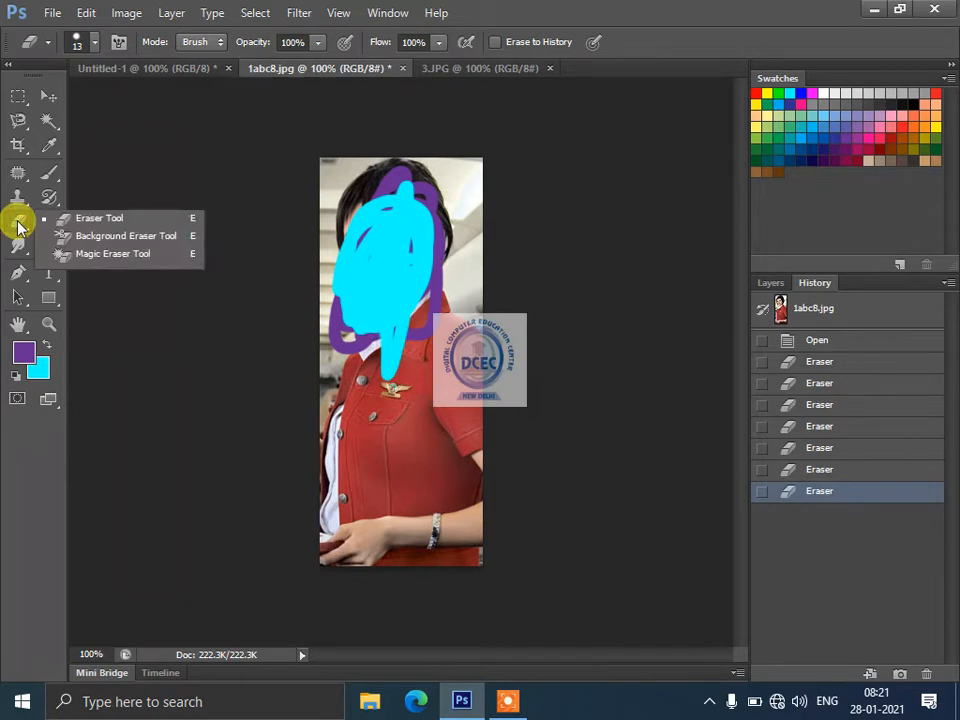
click(74, 241)
mouse_move(383, 265)
mouse_down()
mouse_move(395, 258)
mouse_move(355, 345)
mouse_move(343, 321)
mouse_move(364, 311)
mouse_move(356, 345)
mouse_move(343, 339)
mouse_move(386, 246)
mouse_move(395, 265)
mouse_up()
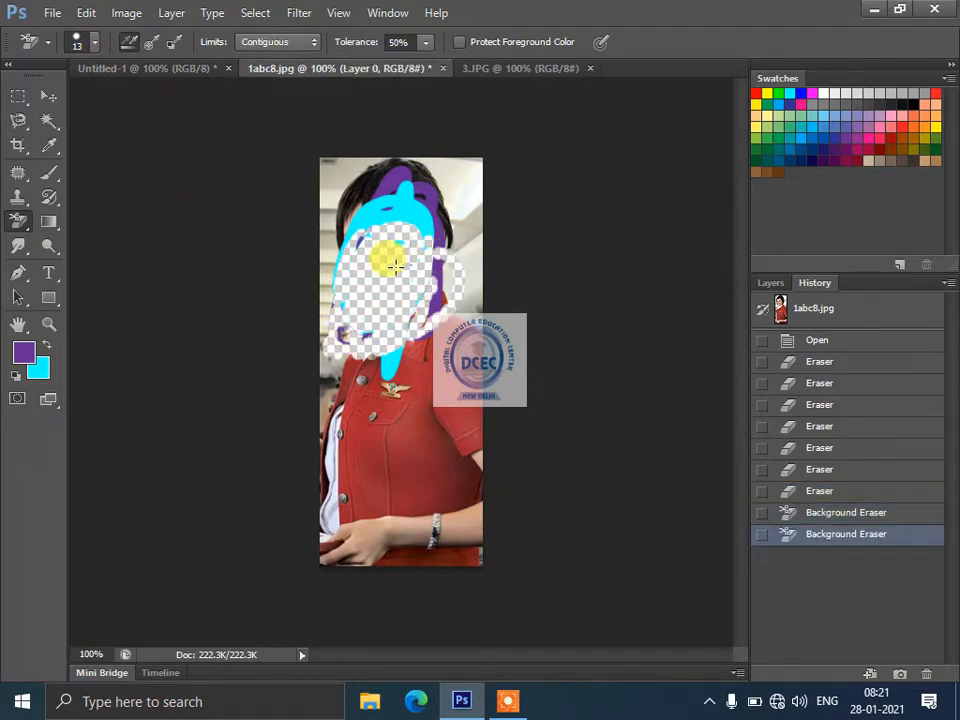
- Remove areas of the jacket, face paint, hair, backdrop and arm with the Magic Eraser tool at tolerance 32
click(17, 221)
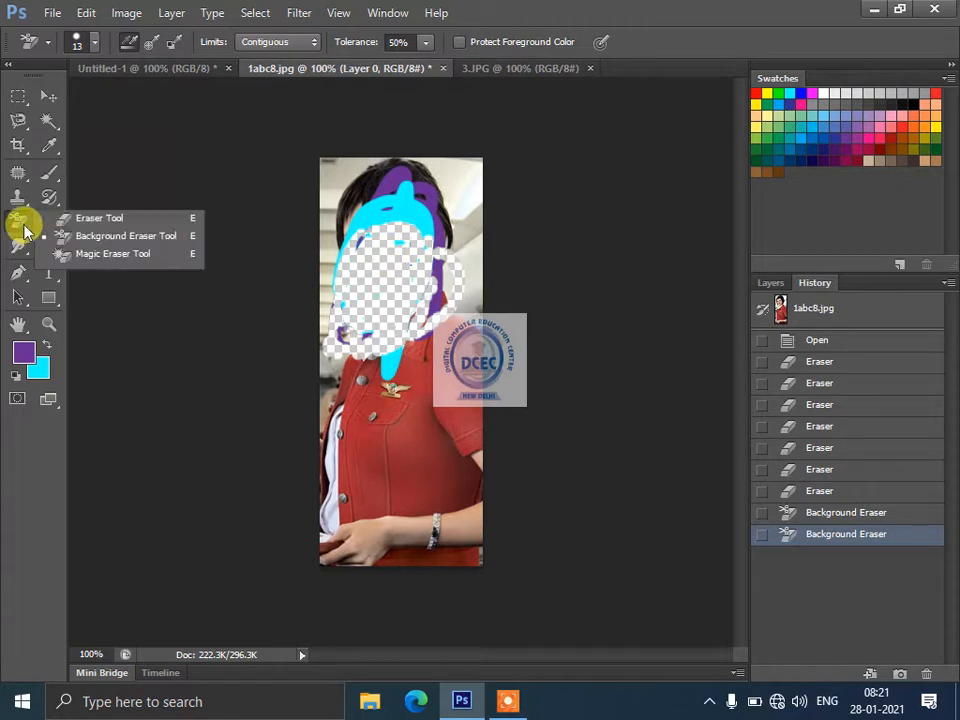
click(127, 258)
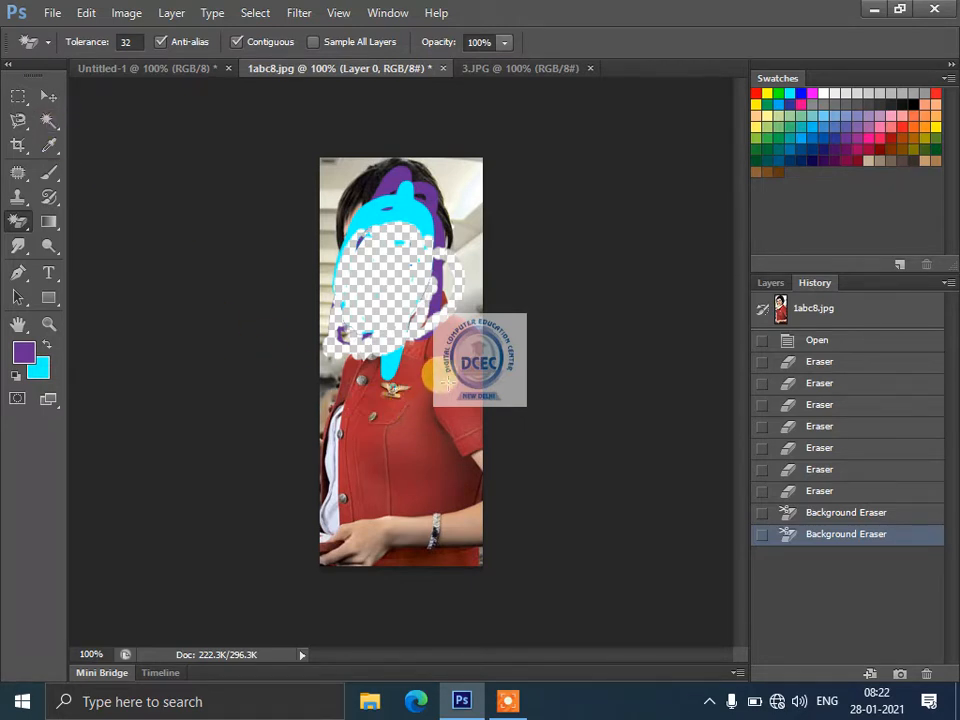
click(411, 452)
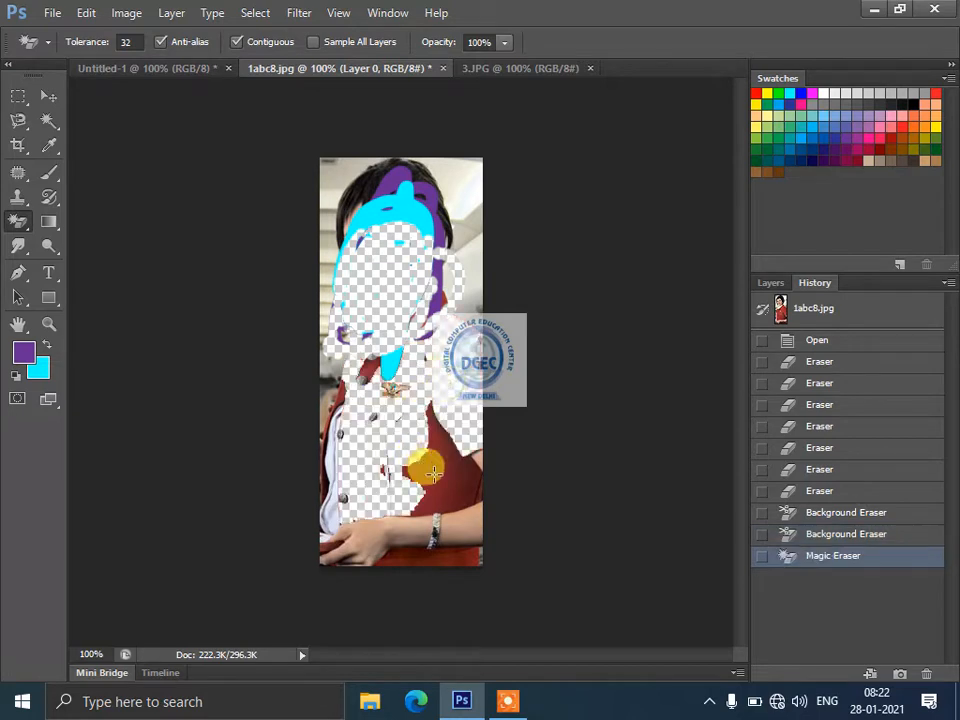
click(415, 275)
click(418, 217)
click(360, 190)
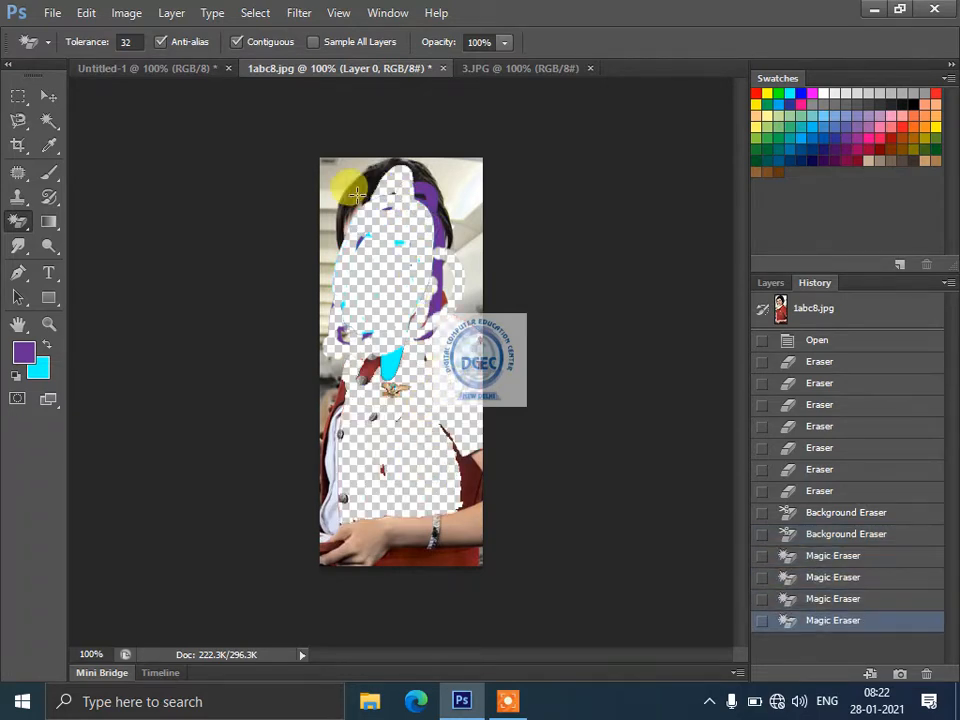
click(357, 195)
click(364, 178)
click(440, 175)
click(454, 219)
click(457, 273)
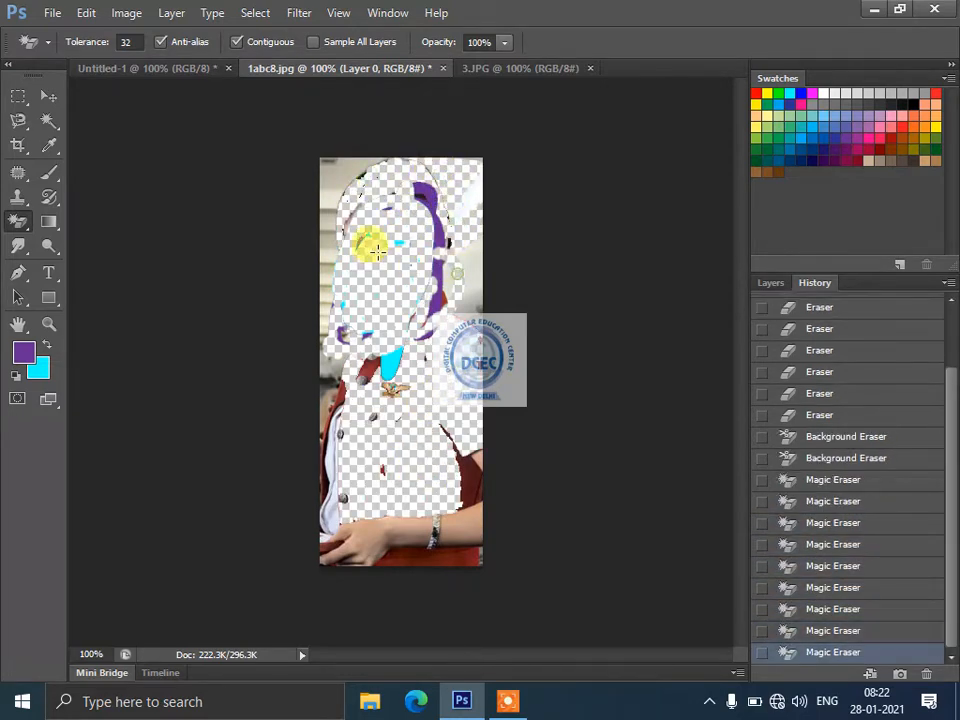
click(326, 182)
click(321, 221)
click(319, 243)
click(317, 265)
click(343, 176)
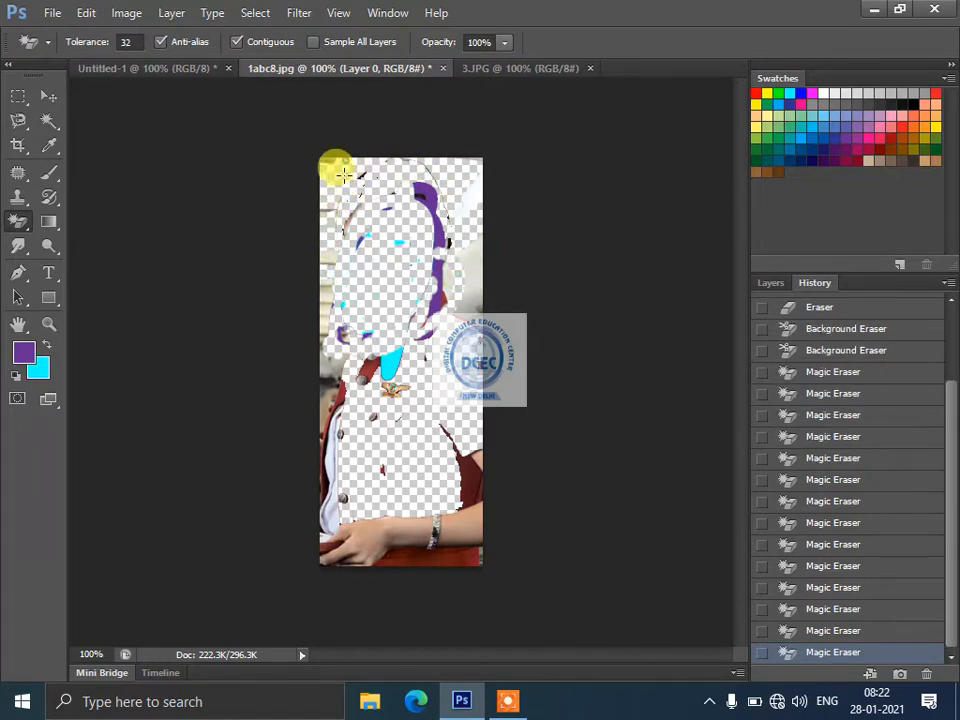
click(348, 179)
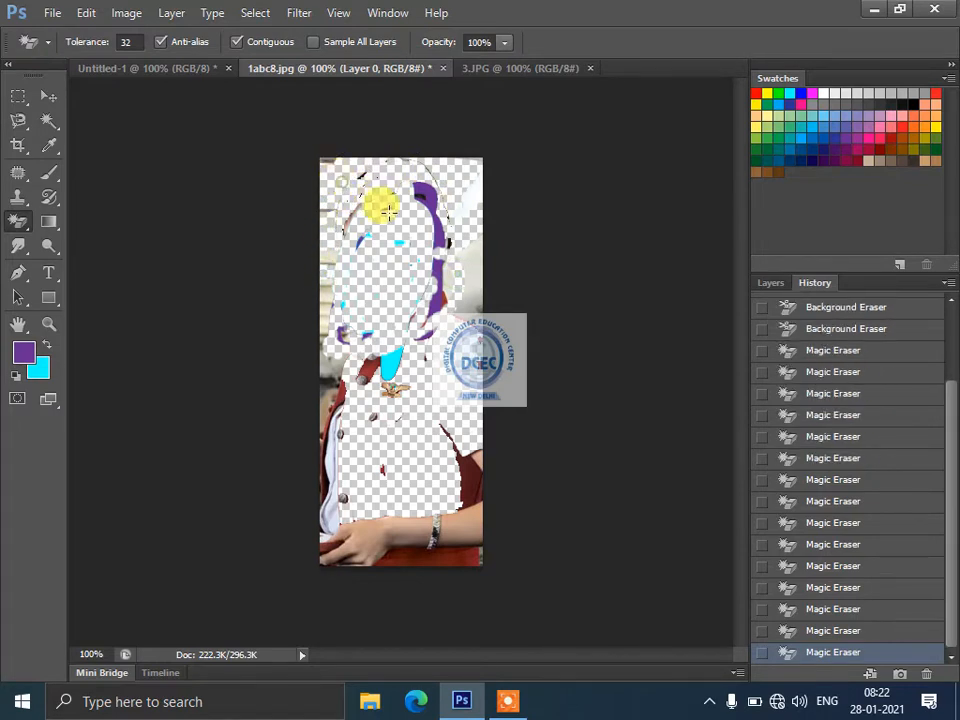
click(424, 556)
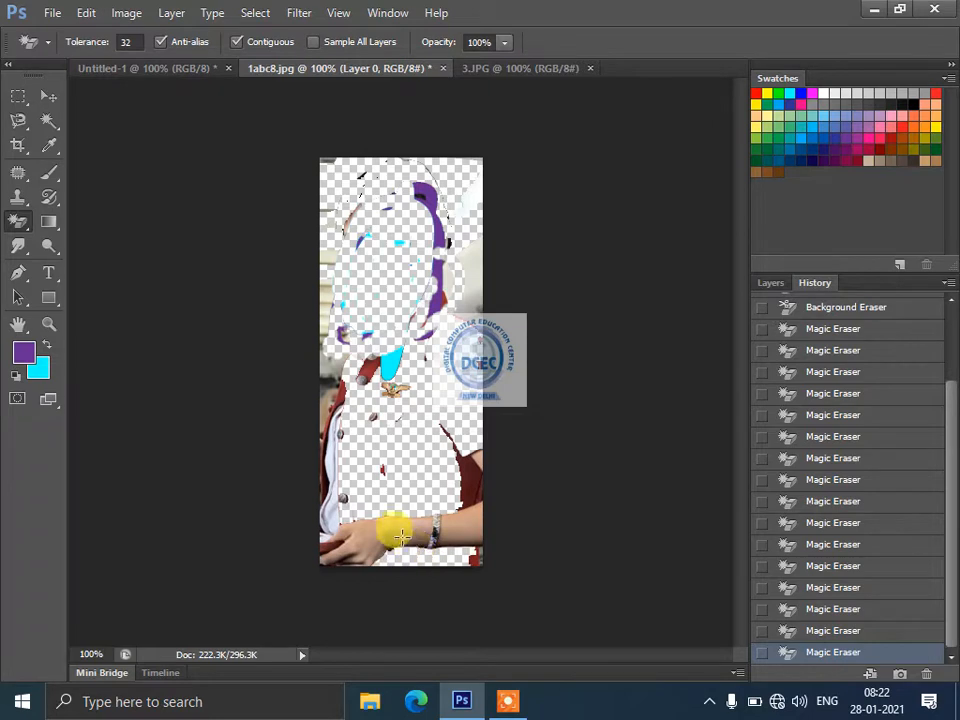
click(458, 528)
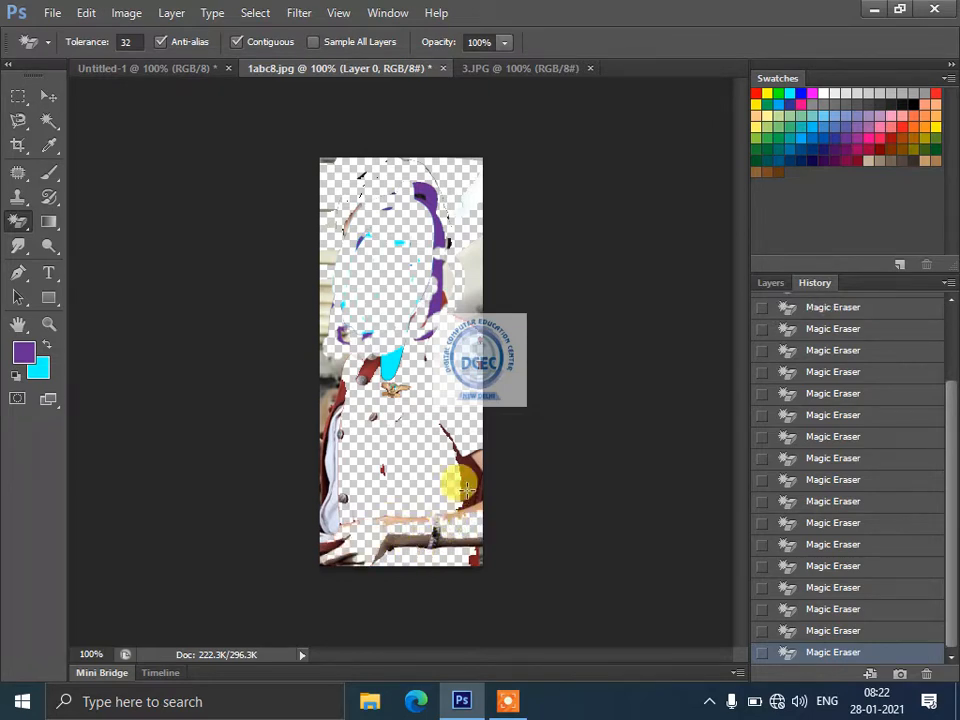
click(465, 488)
- Revert the photo to its original 1abc8.jpg history snapshot
drag(948, 410, 947, 289)
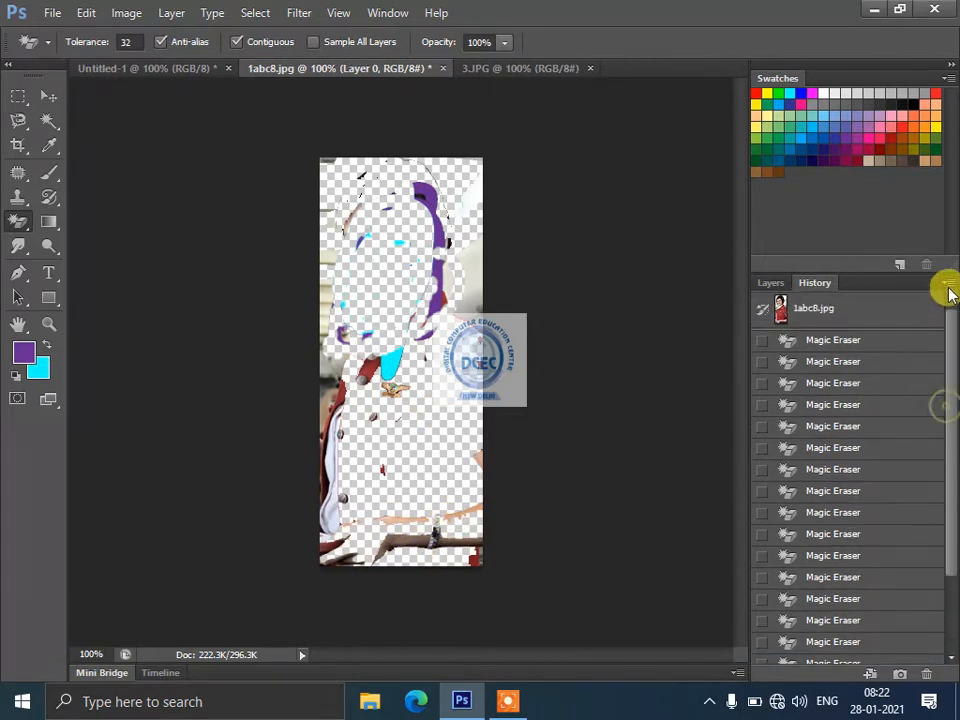
click(857, 311)
right_click(18, 226)
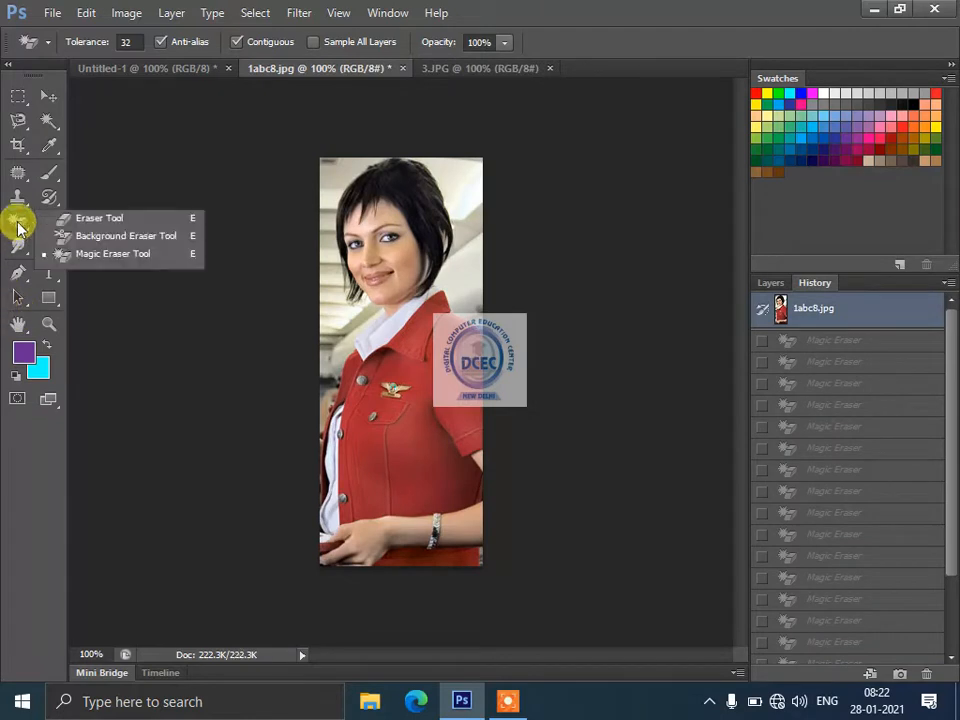
click(96, 298)
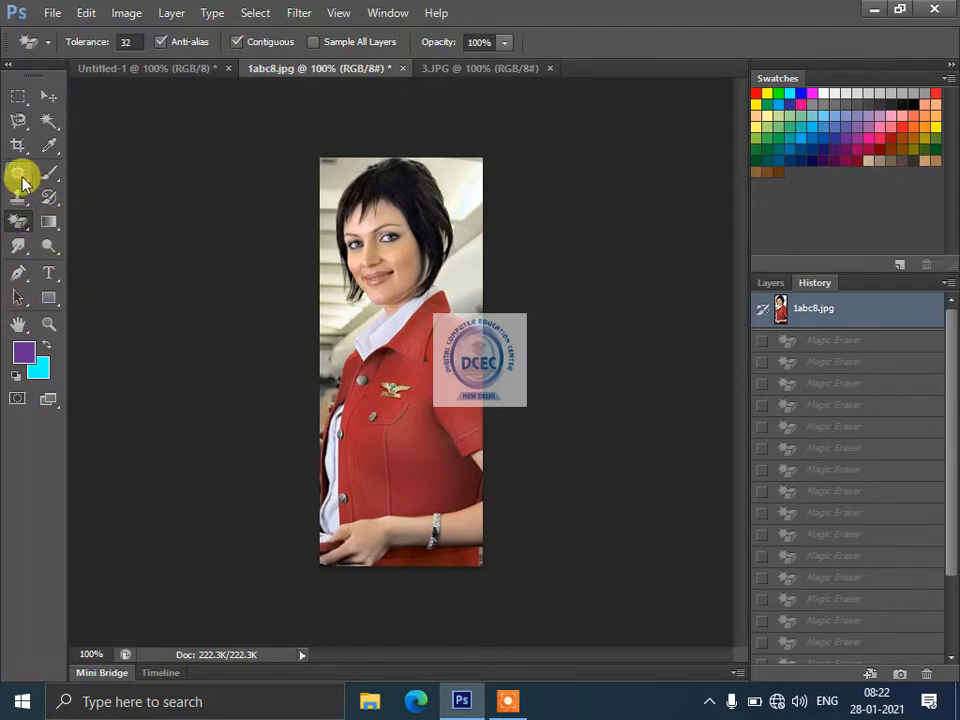
click(20, 180)
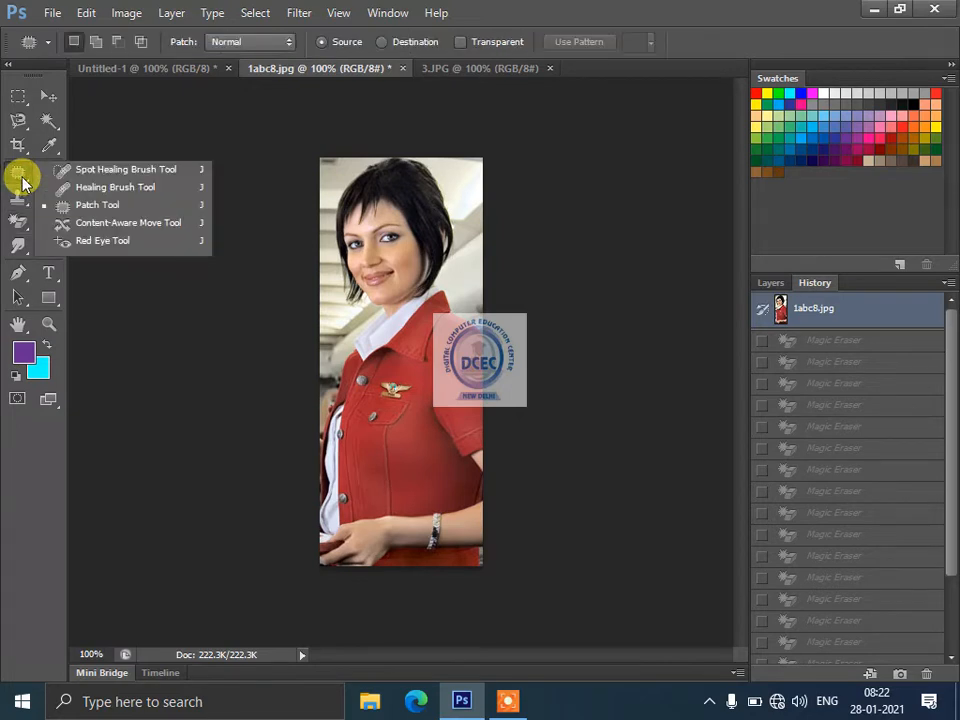
click(110, 146)
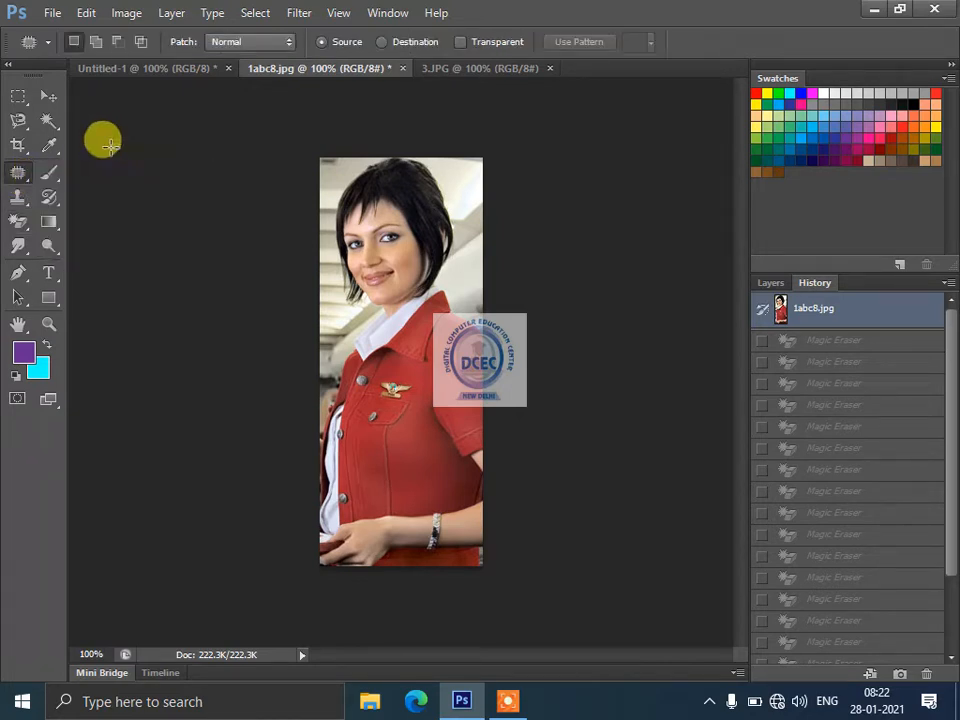
click(18, 172)
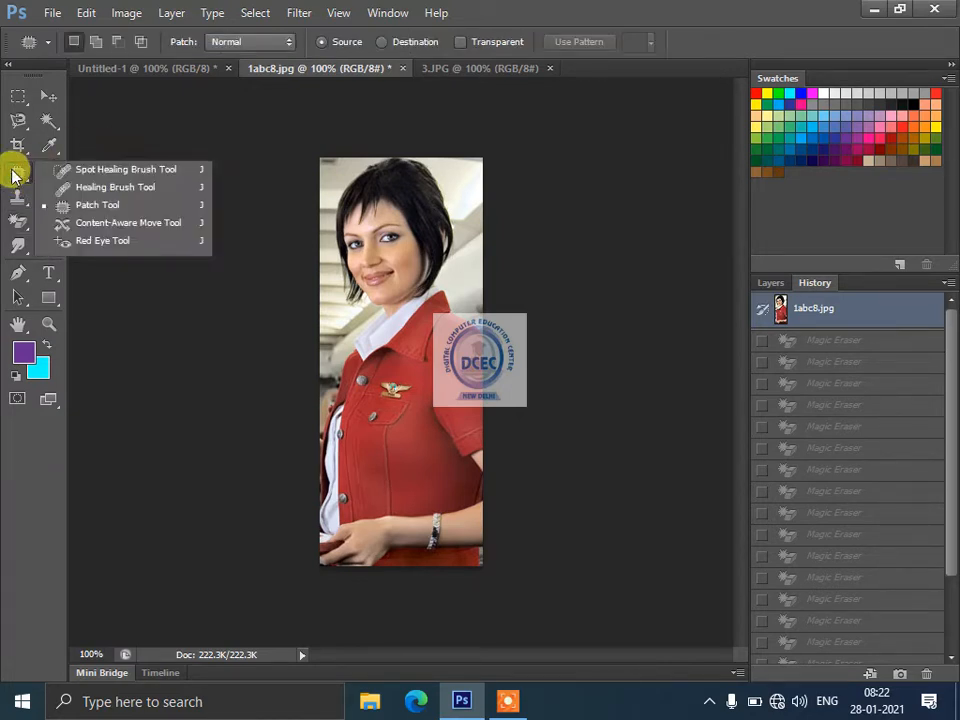
click(95, 193)
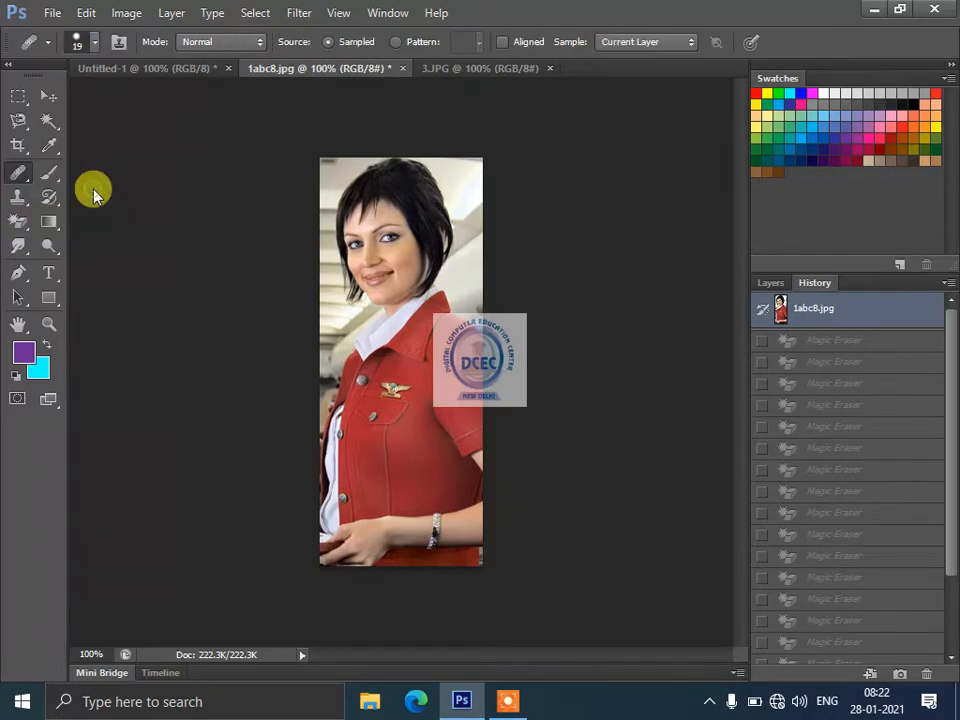
click(15, 201)
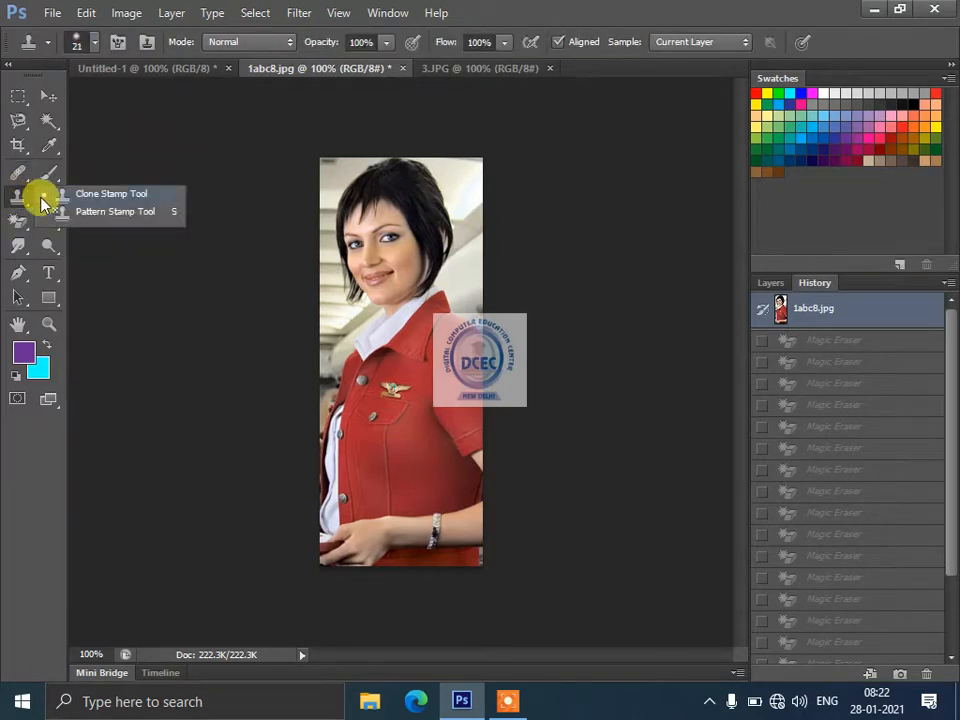
click(112, 196)
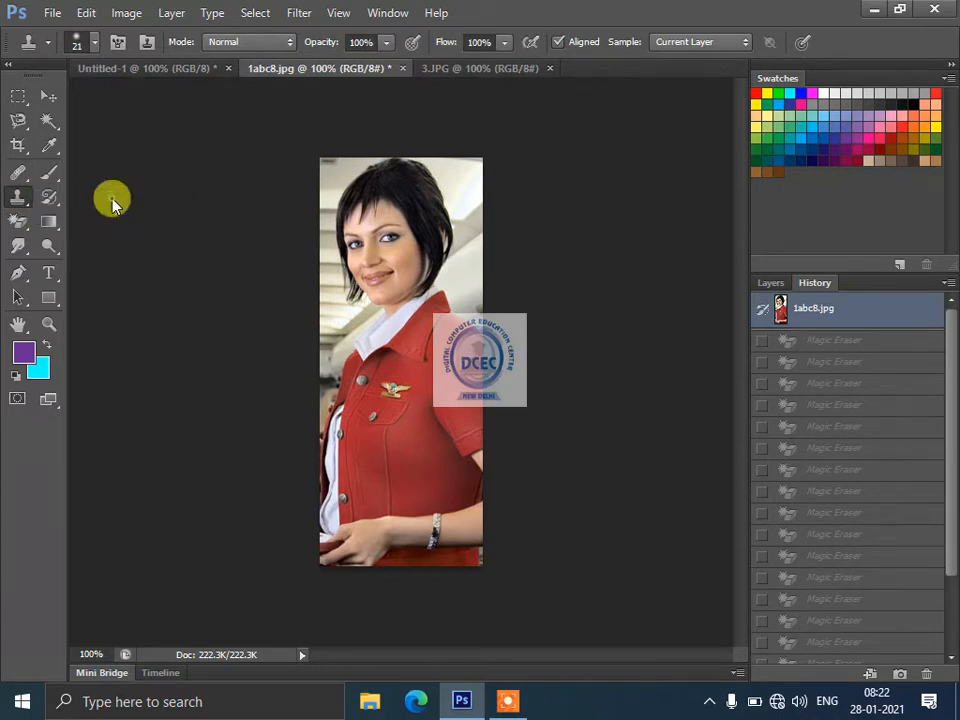
click(17, 175)
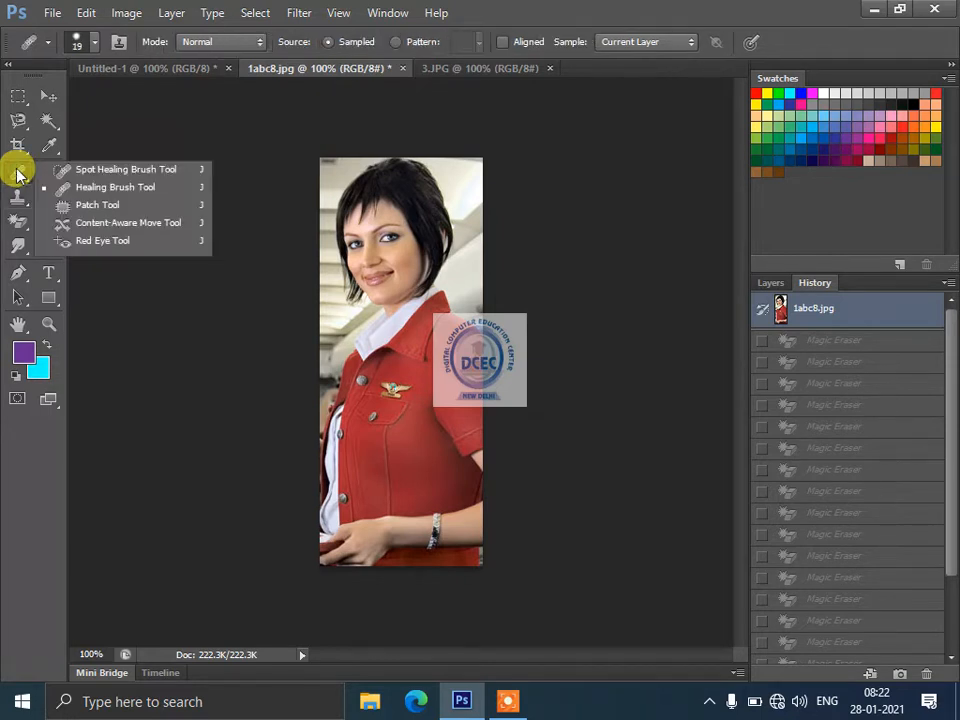
click(142, 340)
click(459, 276)
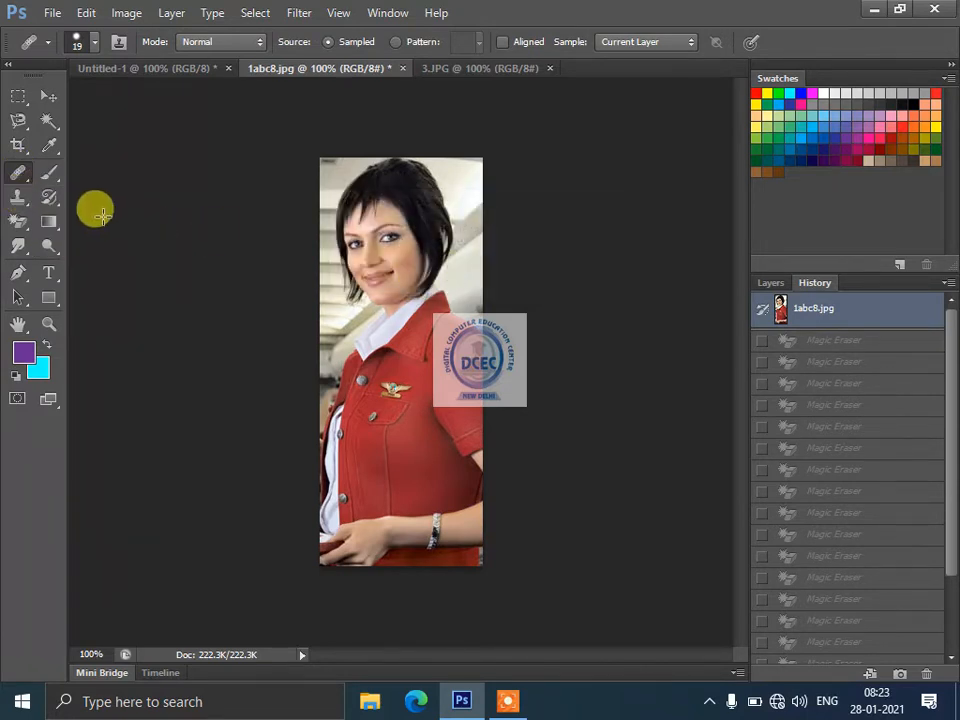
click(20, 197)
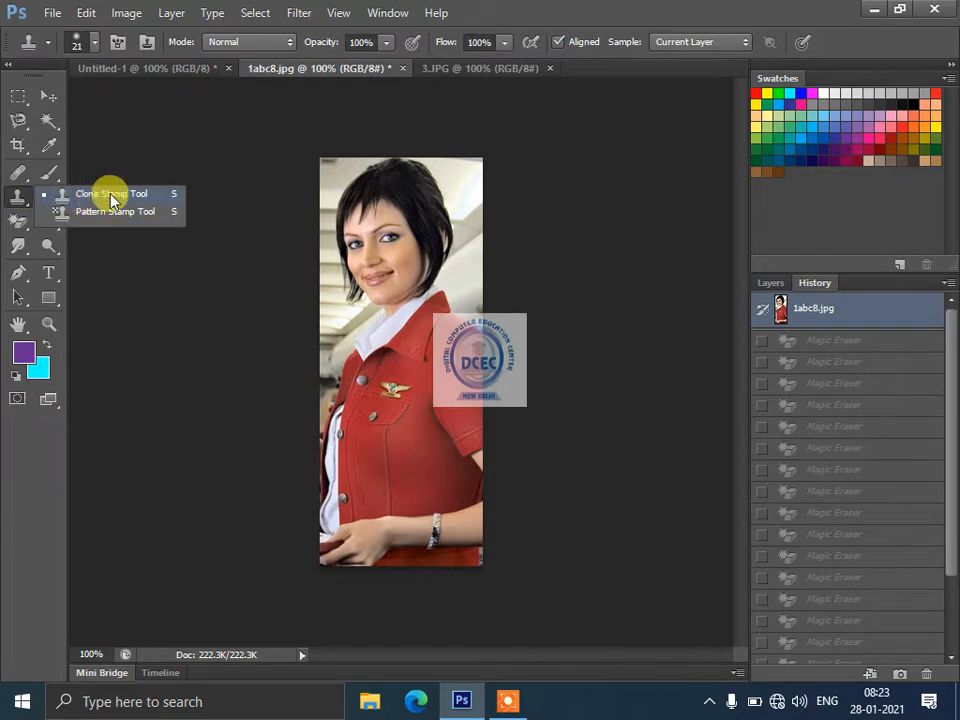
- Remove the winged badge from the jacket with the Healing Brush, sampling nearby red fabric, and revert to the 1abc8.jpg snapshot
drag(20, 172, 90, 197)
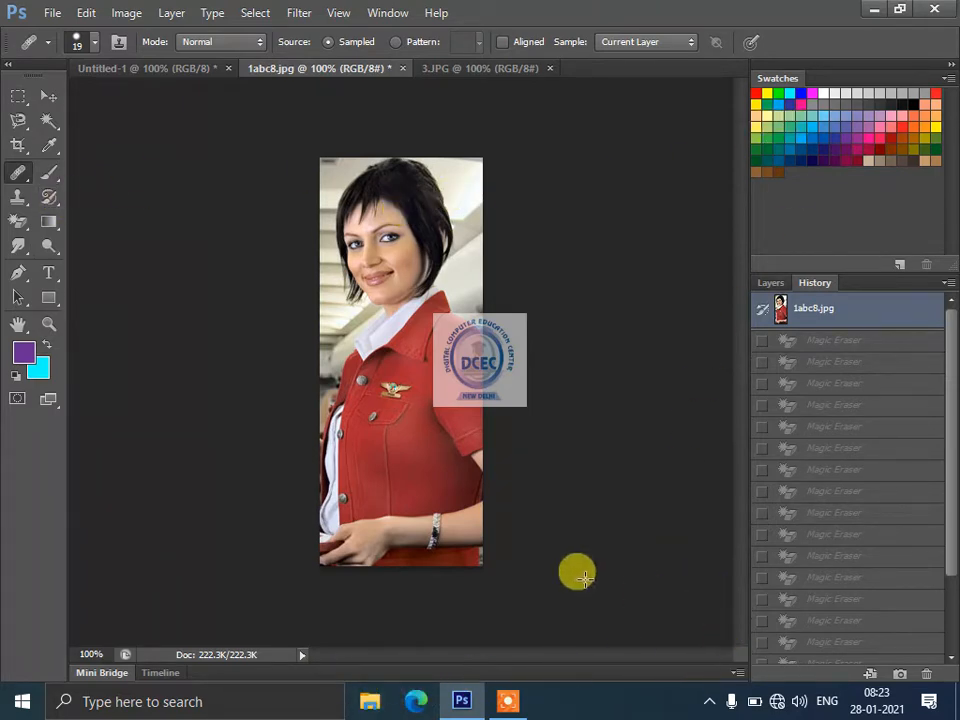
key(ctrl+plus)
key(ctrl+plus)
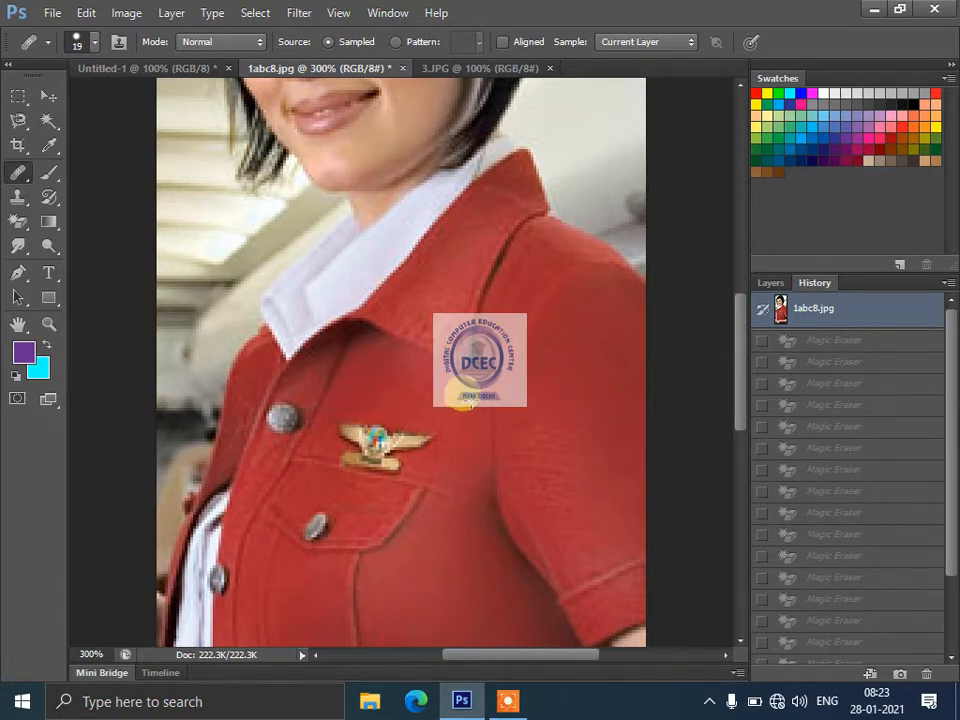
click(484, 422)
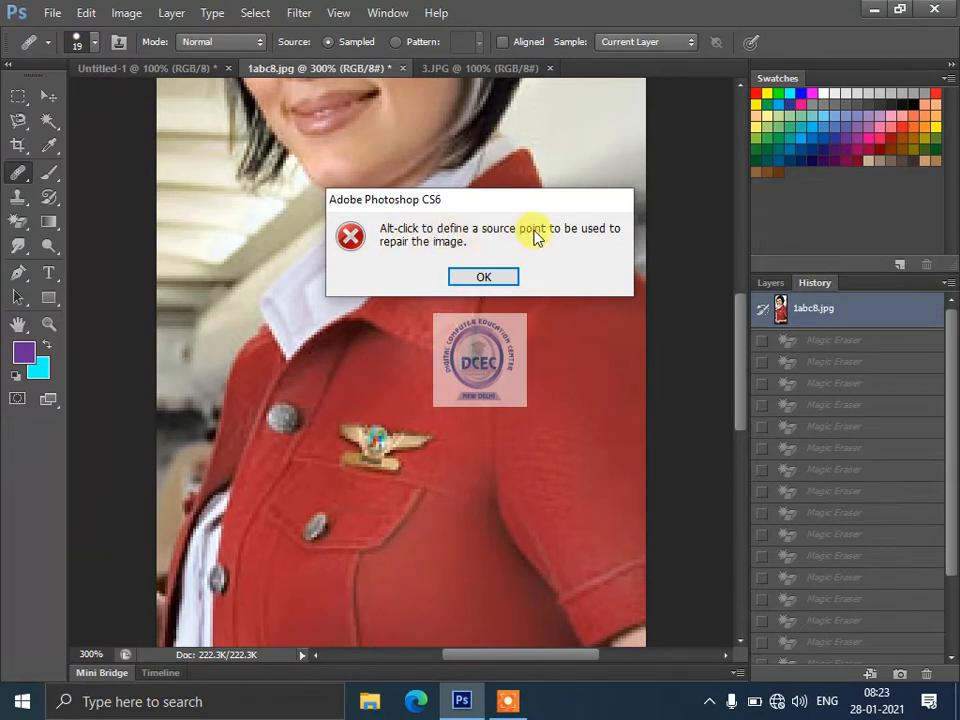
click(506, 275)
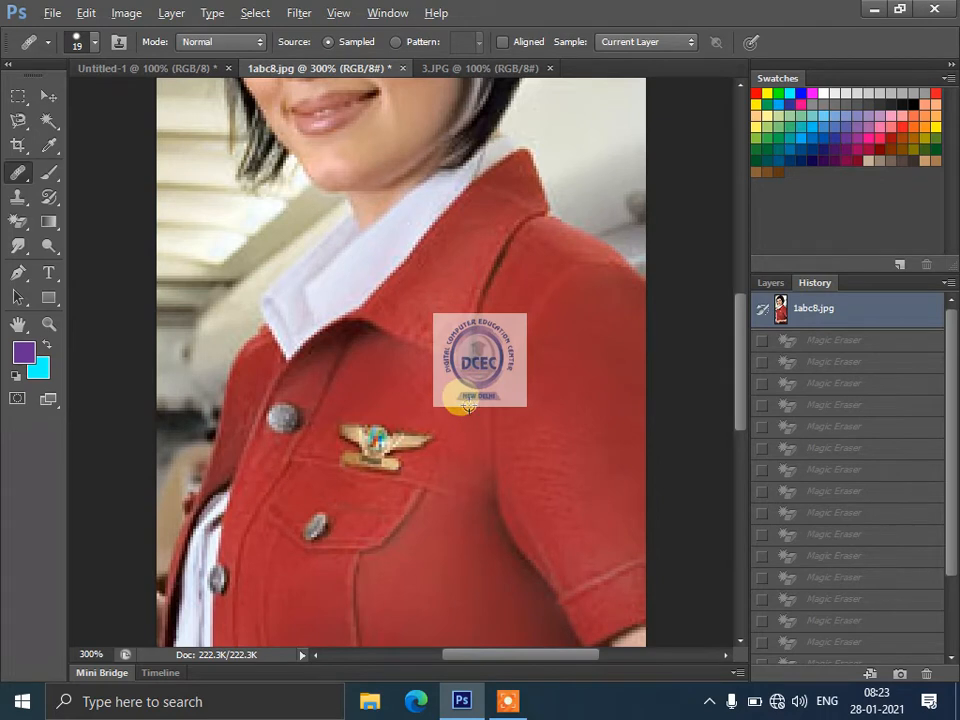
alt+click(441, 395)
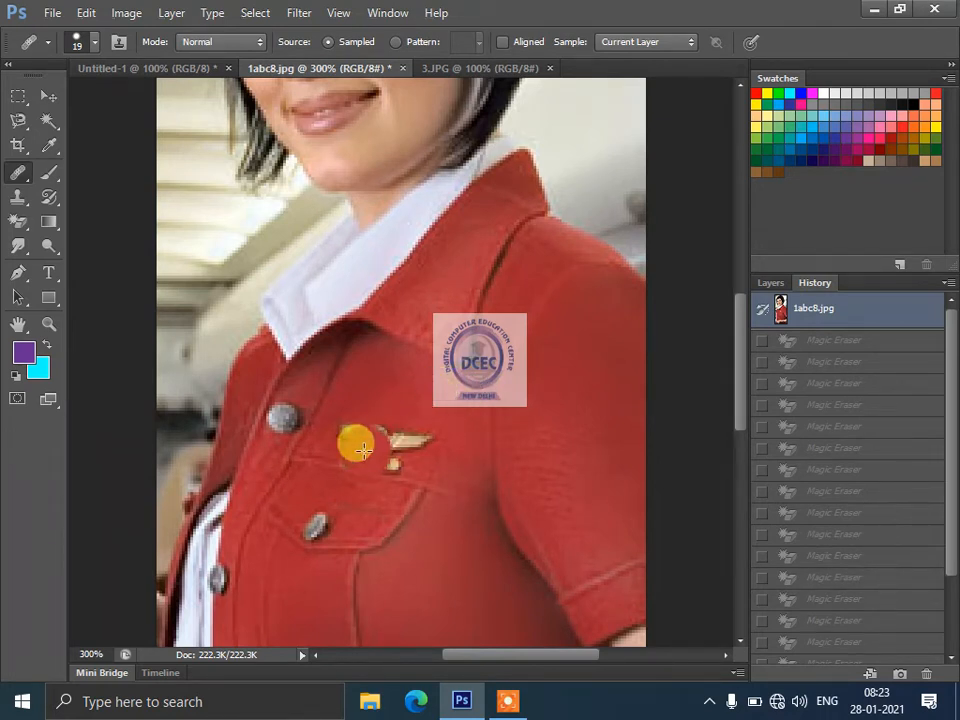
mouse_move(350, 432)
mouse_down()
mouse_move(366, 443)
mouse_move(413, 436)
mouse_up()
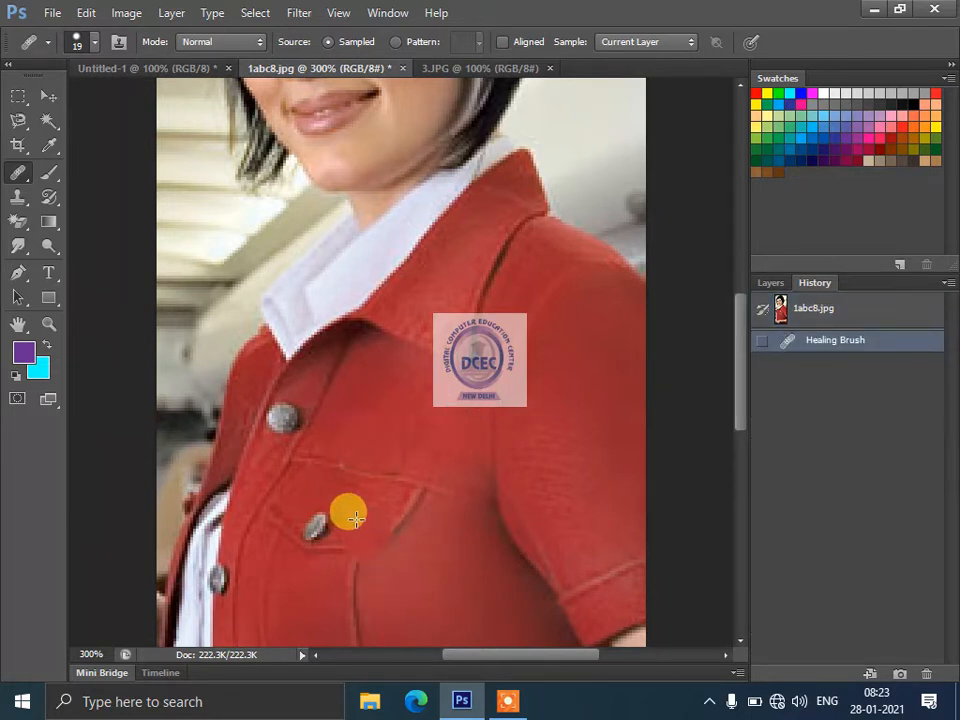
click(350, 456)
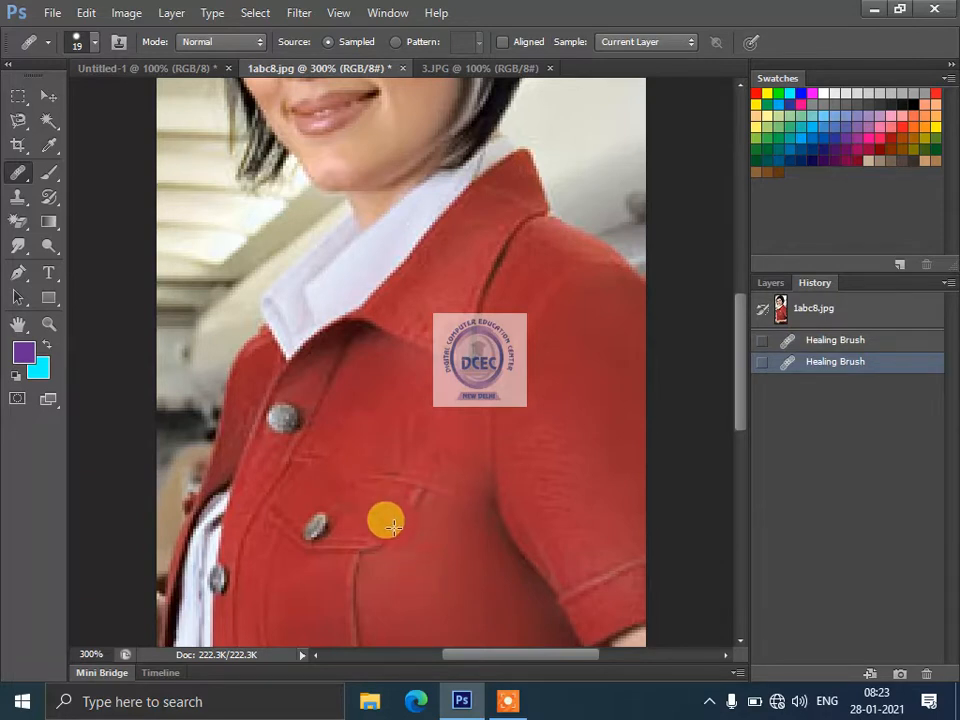
click(833, 313)
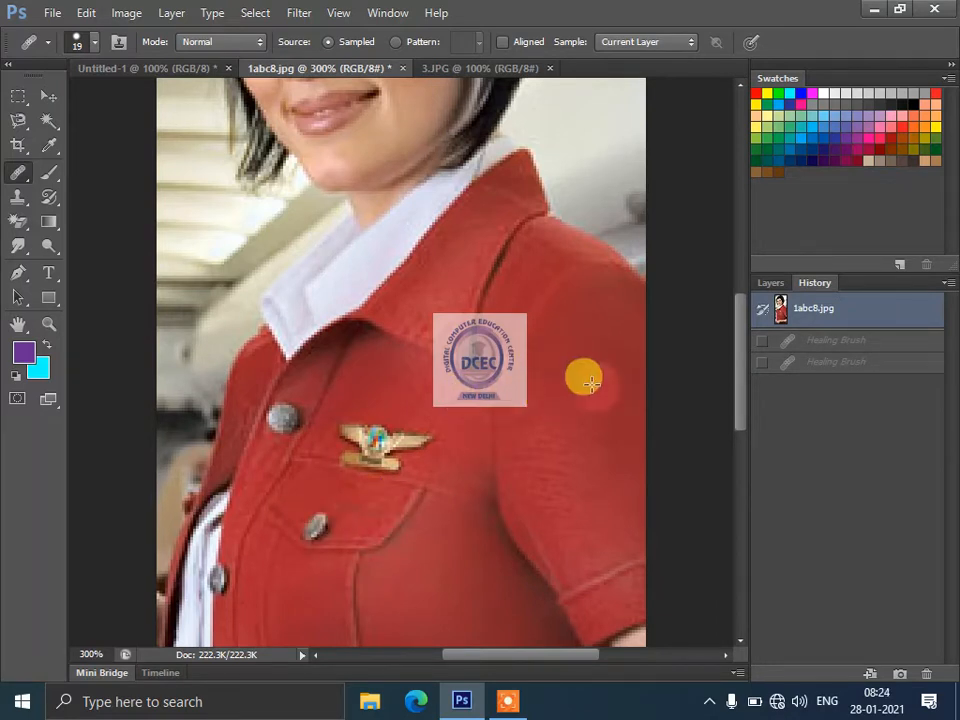
- Heal away the pocket button with the Healing Brush and revert to the 1abc8.jpg snapshot
click(314, 524)
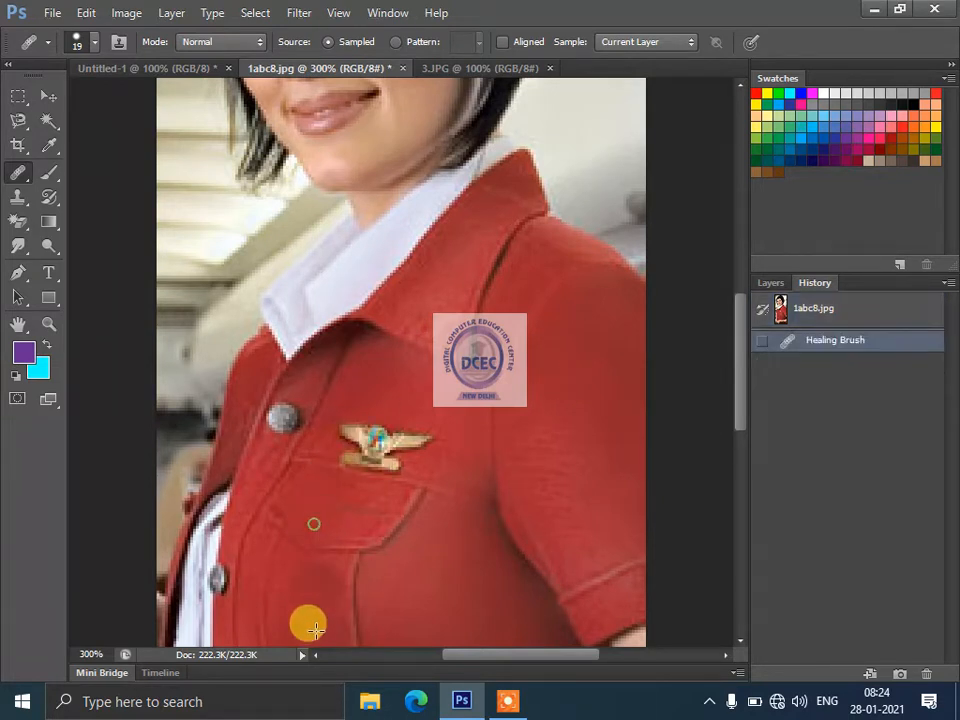
click(889, 314)
- Paint over the woman's face with the Healing Brush sampled from the red jacket, and undo the stroke
scroll(354, 407, up, 8)
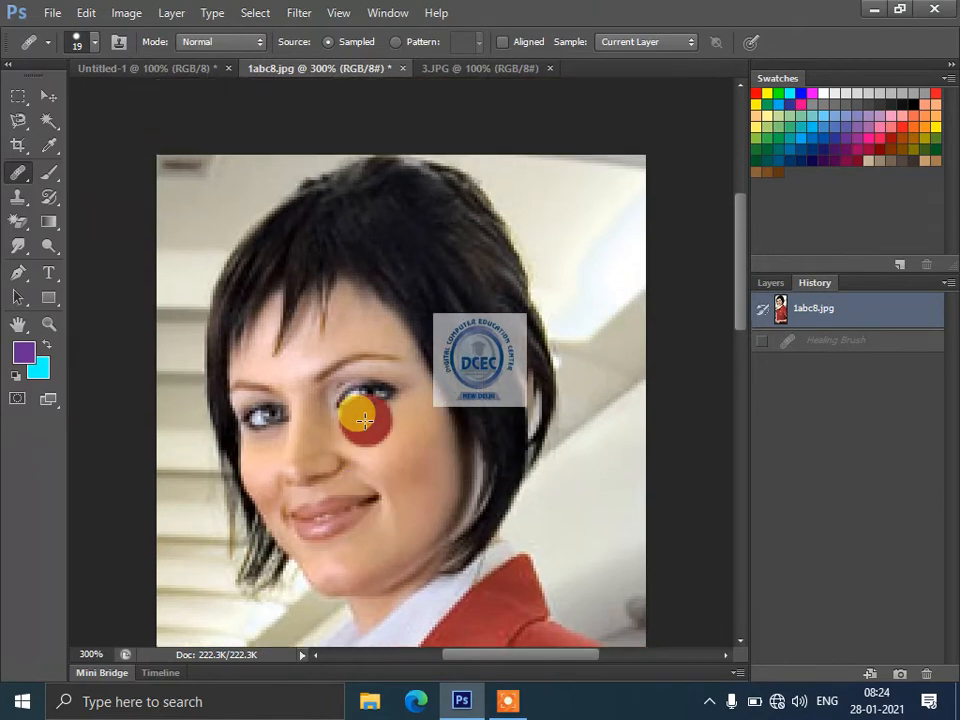
scroll(360, 412, down, 4)
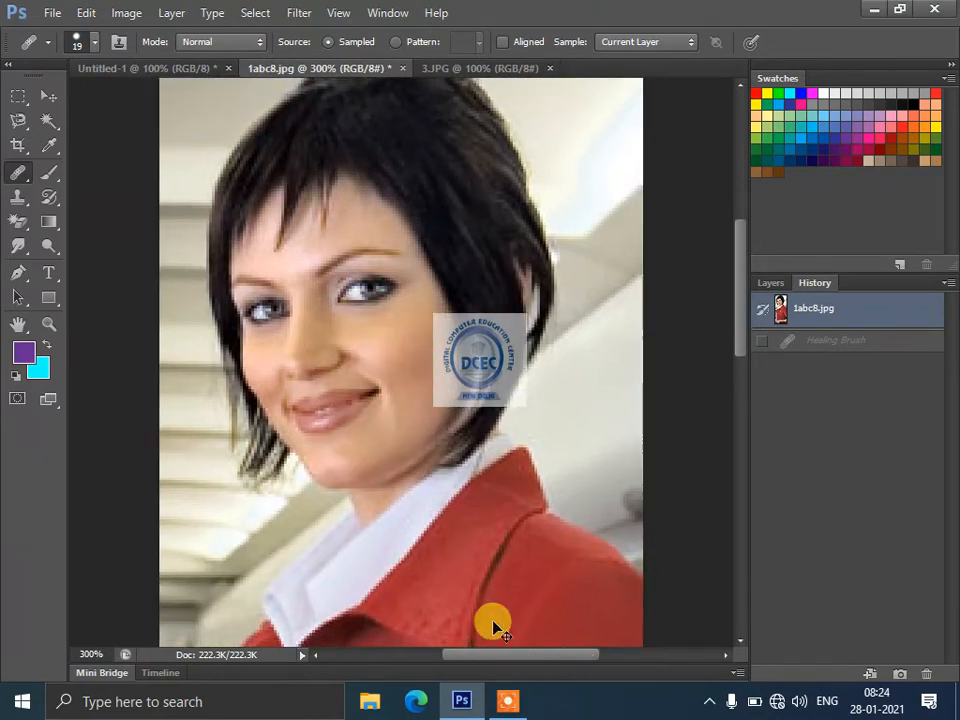
key(ctrl+minus)
alt+click(334, 333)
alt+click(342, 332)
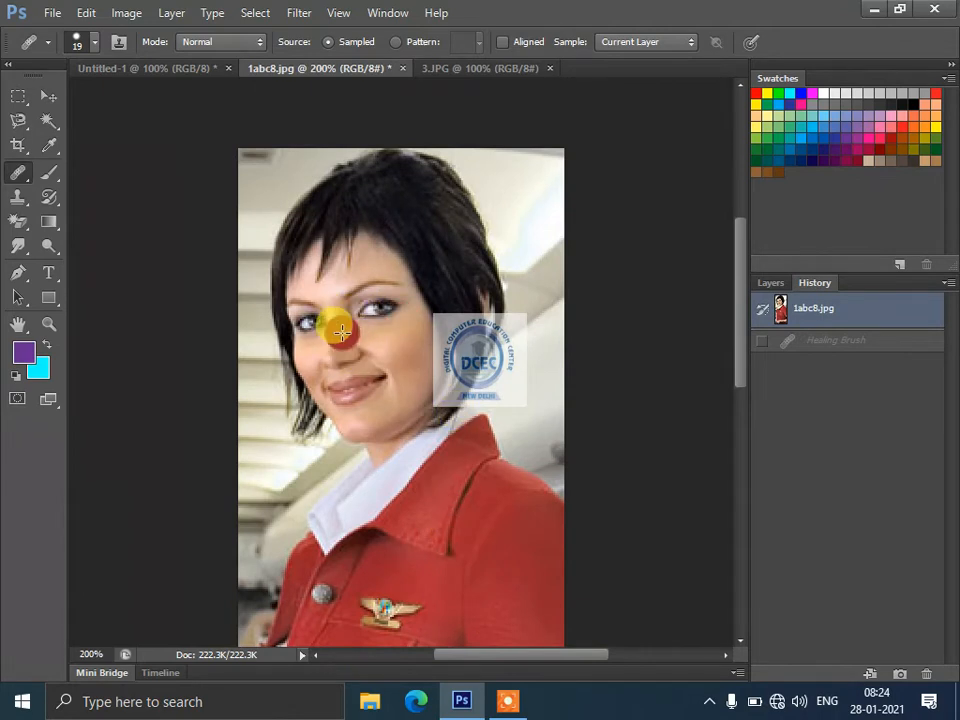
alt+click(469, 589)
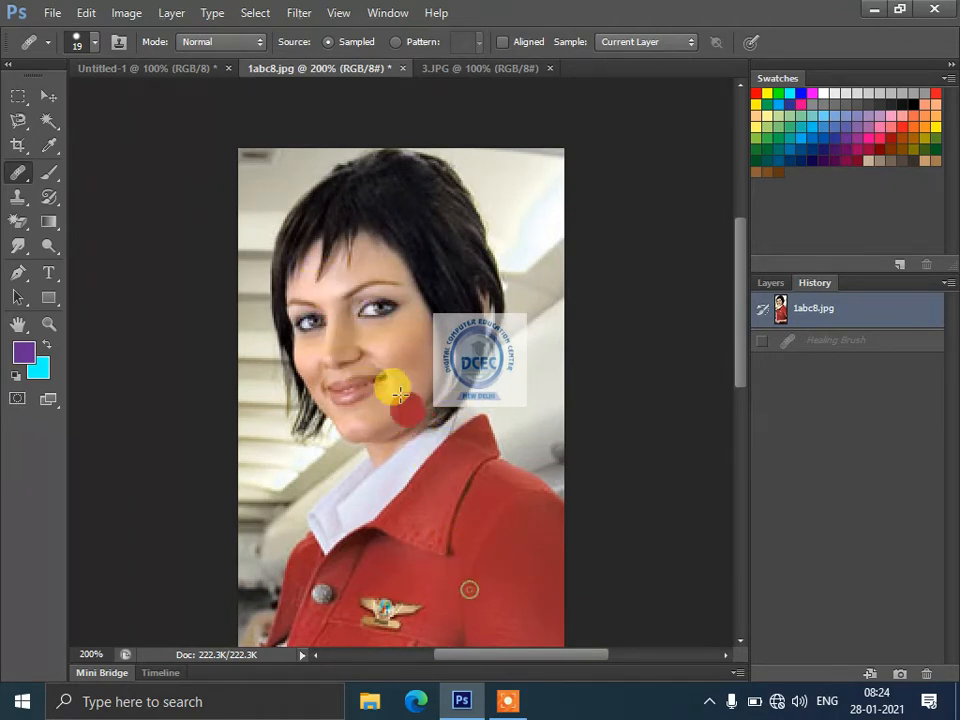
mouse_move(392, 386)
mouse_down()
mouse_move(349, 321)
mouse_move(336, 272)
mouse_move(324, 314)
mouse_move(345, 355)
mouse_move(378, 324)
mouse_move(345, 274)
mouse_move(328, 314)
mouse_move(368, 317)
mouse_move(334, 266)
mouse_move(319, 330)
mouse_move(362, 290)
mouse_move(338, 327)
mouse_move(282, 327)
mouse_move(322, 355)
mouse_move(360, 332)
mouse_up()
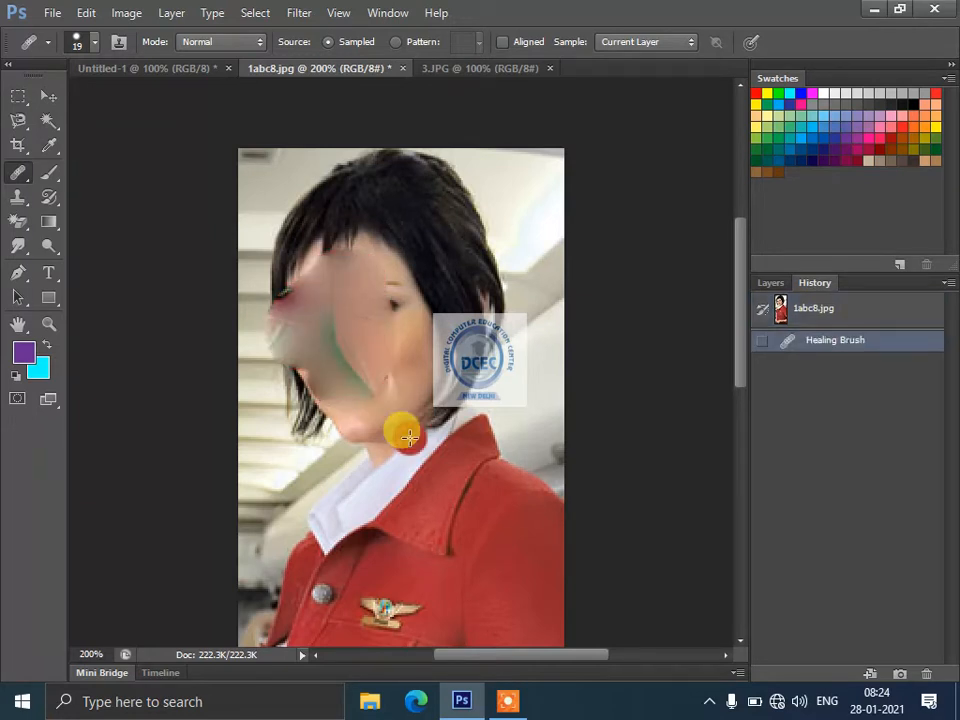
mouse_move(409, 437)
mouse_down()
mouse_move(402, 433)
mouse_move(415, 438)
mouse_up()
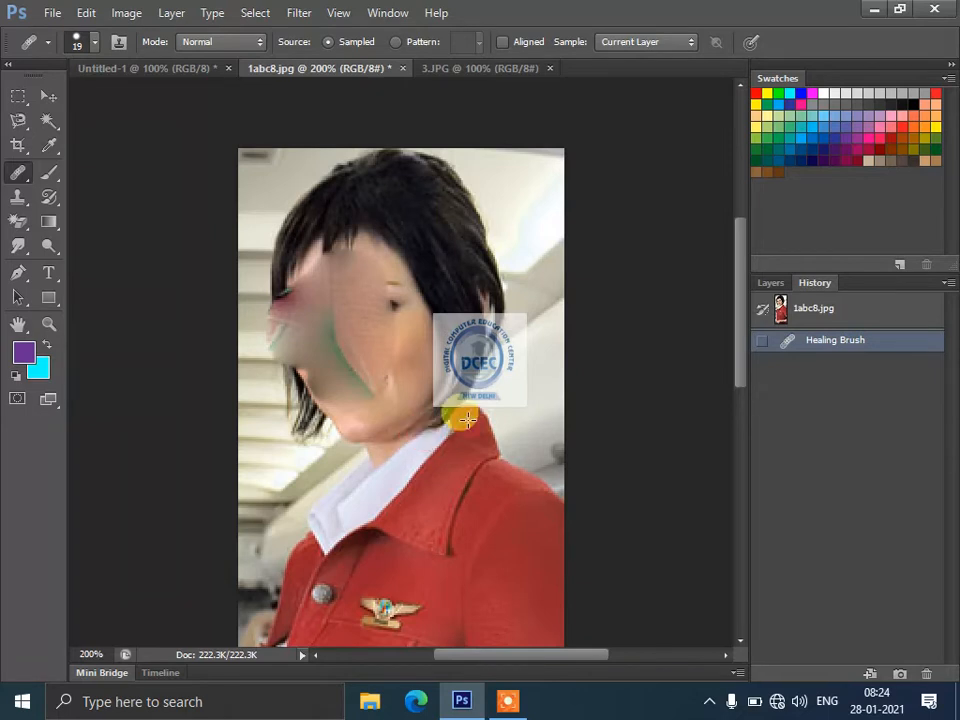
key(ctrl+z)
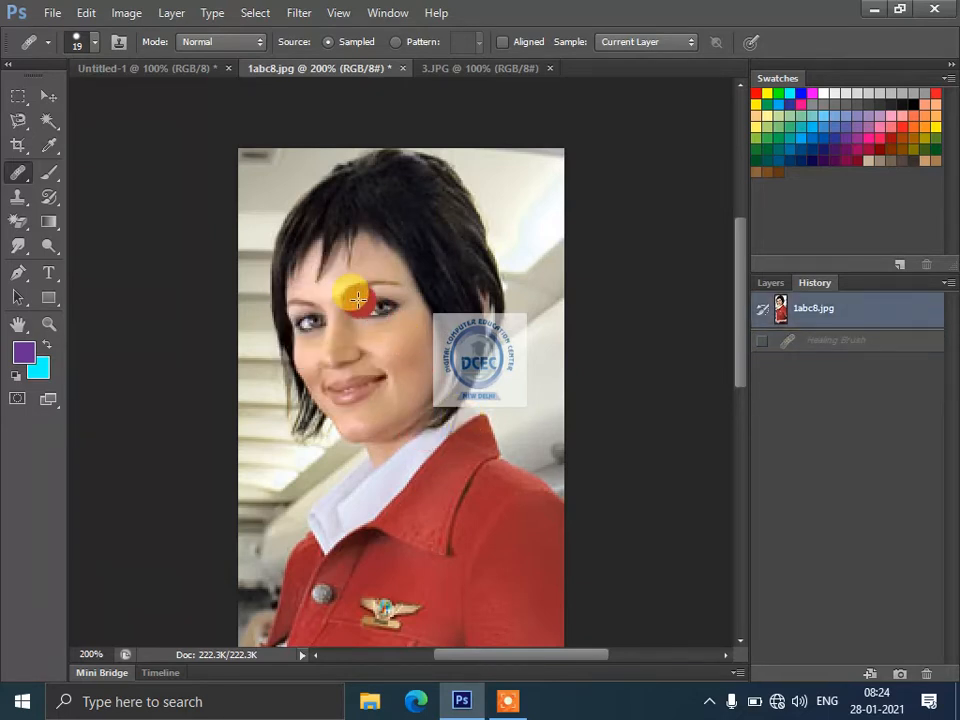
- Sample between the woman's eyes and paint a copy of her face onto the jacket's chest and shoulder with the Healing Brush
alt+click(355, 299)
scroll(475, 380, down, 6)
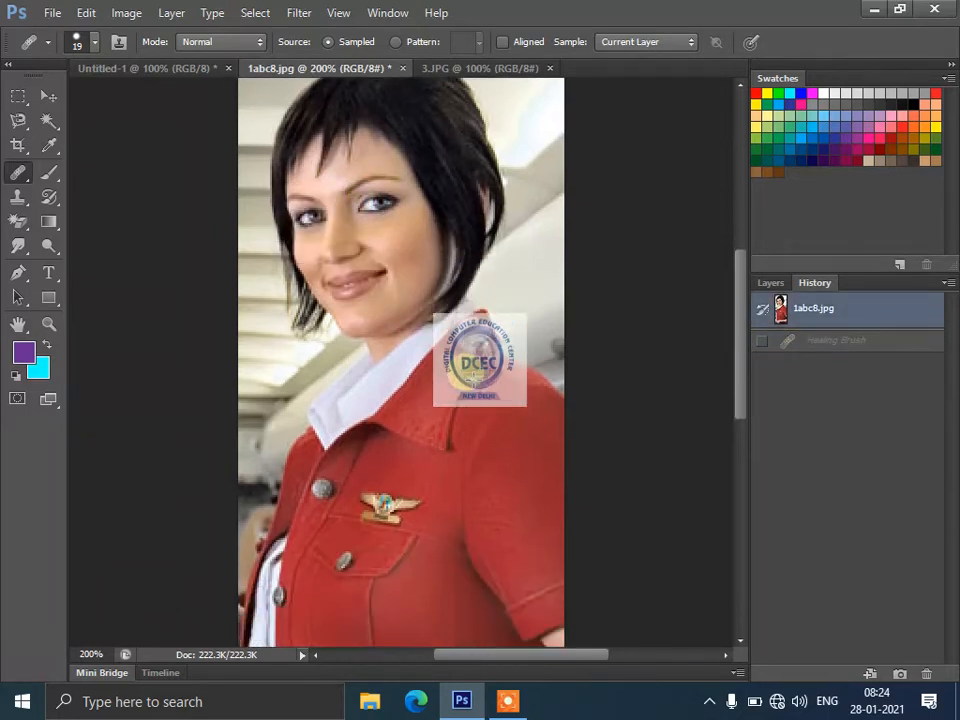
mouse_move(477, 348)
mouse_down()
mouse_move(459, 350)
mouse_move(498, 350)
mouse_move(485, 377)
mouse_move(490, 358)
mouse_move(468, 374)
mouse_move(476, 395)
mouse_move(478, 376)
mouse_up()
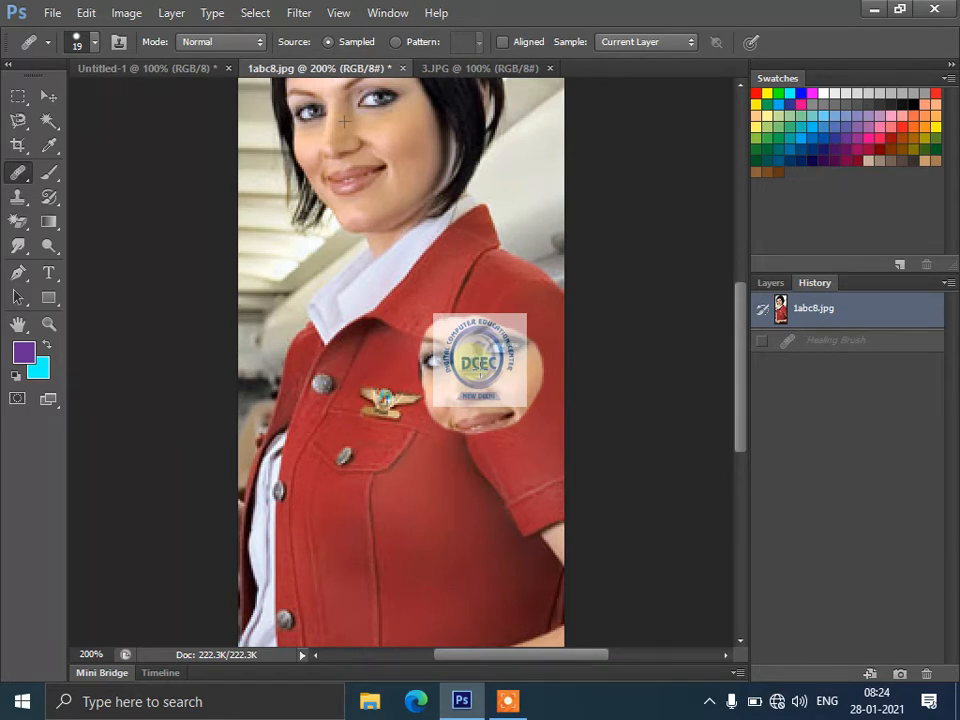
drag(480, 371, 481, 370)
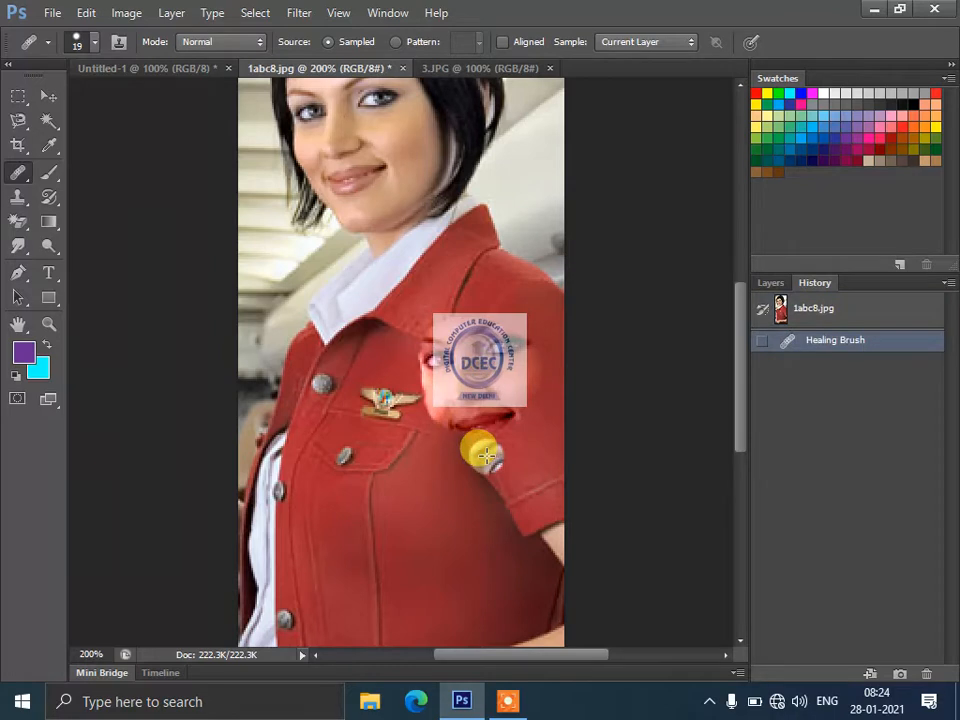
- In 3.JPG, paint Healing Brush copies of the eye onto the cheek and hair, and revert to the 3.JPG snapshot
click(462, 69)
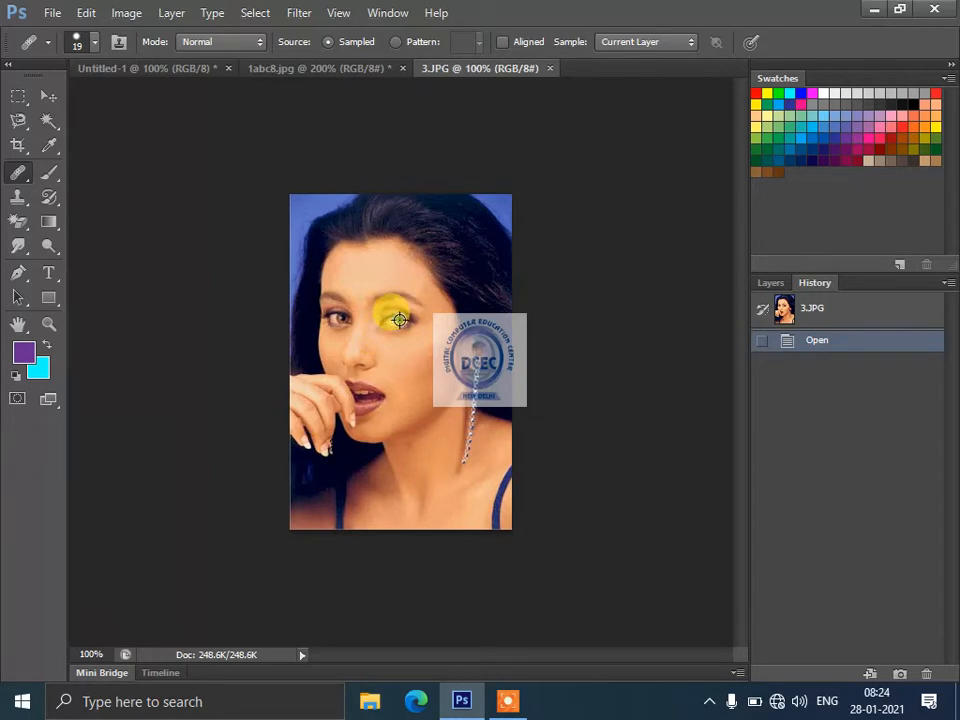
alt+click(400, 320)
mouse_move(416, 367)
mouse_down()
mouse_move(409, 396)
mouse_move(428, 375)
mouse_move(404, 376)
mouse_move(418, 370)
mouse_up()
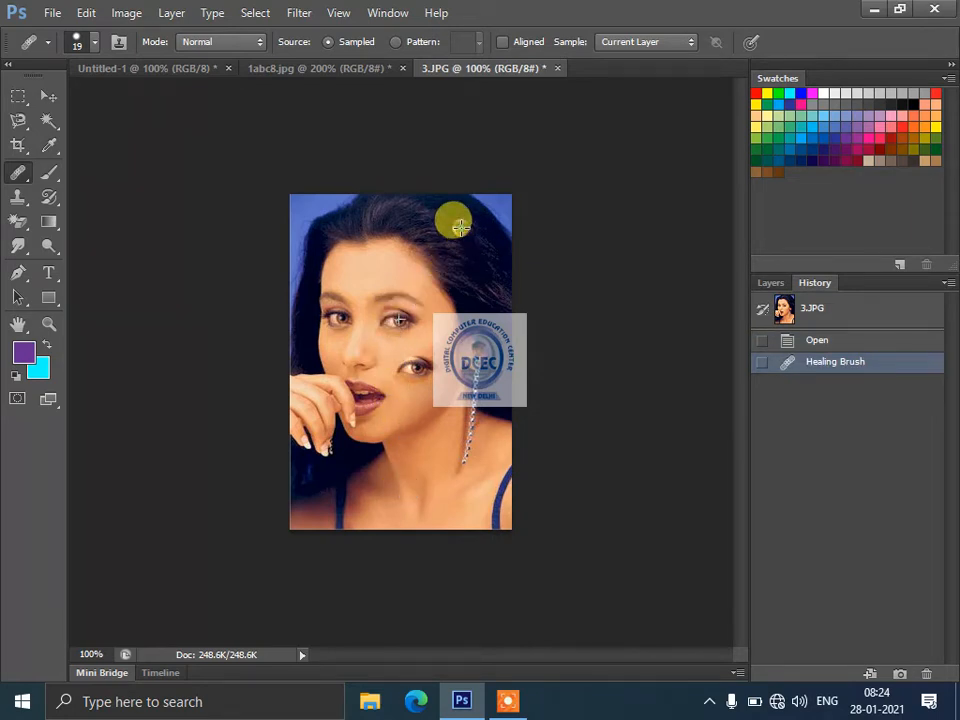
mouse_move(456, 219)
mouse_down()
mouse_move(467, 231)
mouse_move(452, 228)
mouse_move(462, 218)
mouse_move(458, 242)
mouse_move(450, 240)
mouse_up()
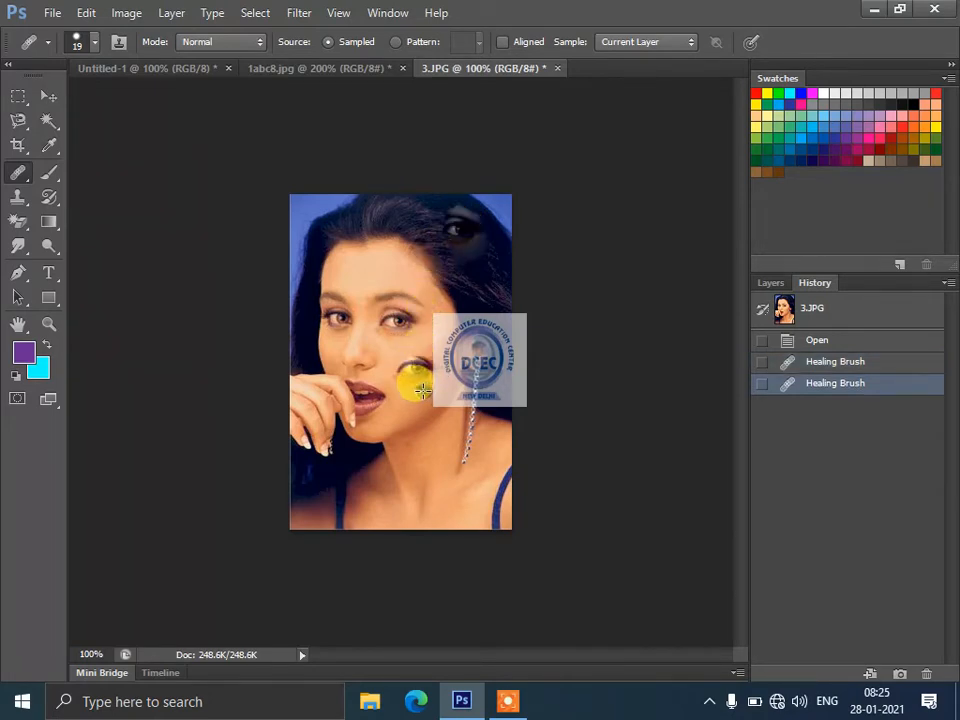
mouse_move(423, 391)
mouse_down()
mouse_move(436, 336)
mouse_move(425, 372)
mouse_up()
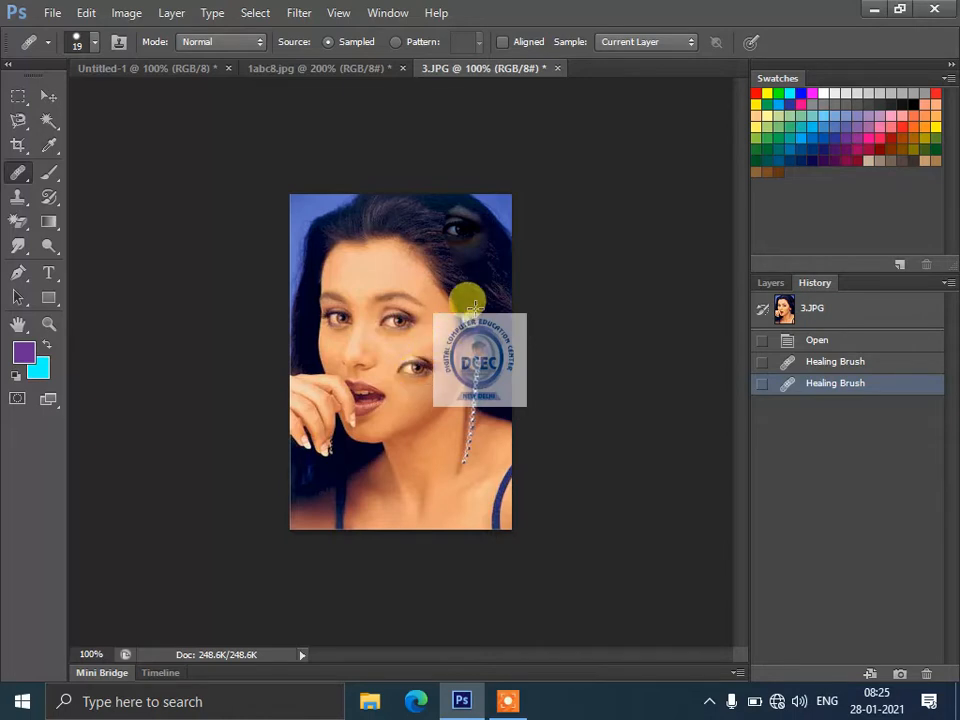
click(462, 233)
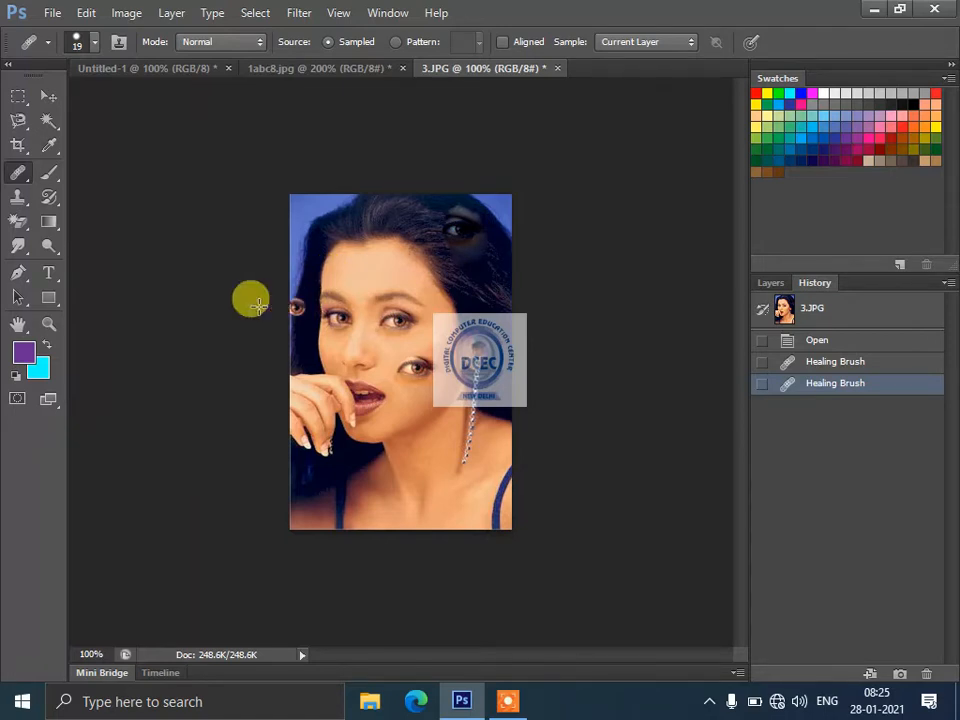
click(775, 306)
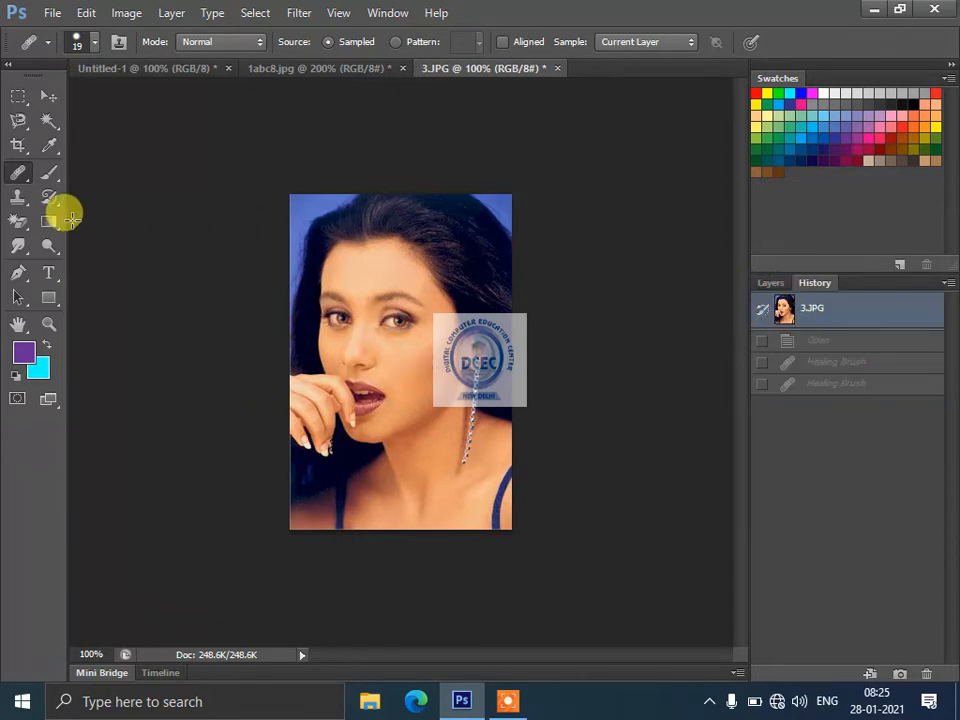
- Copy the sampled eye onto the cheek and the dark hair with the Clone Stamp tool
click(17, 196)
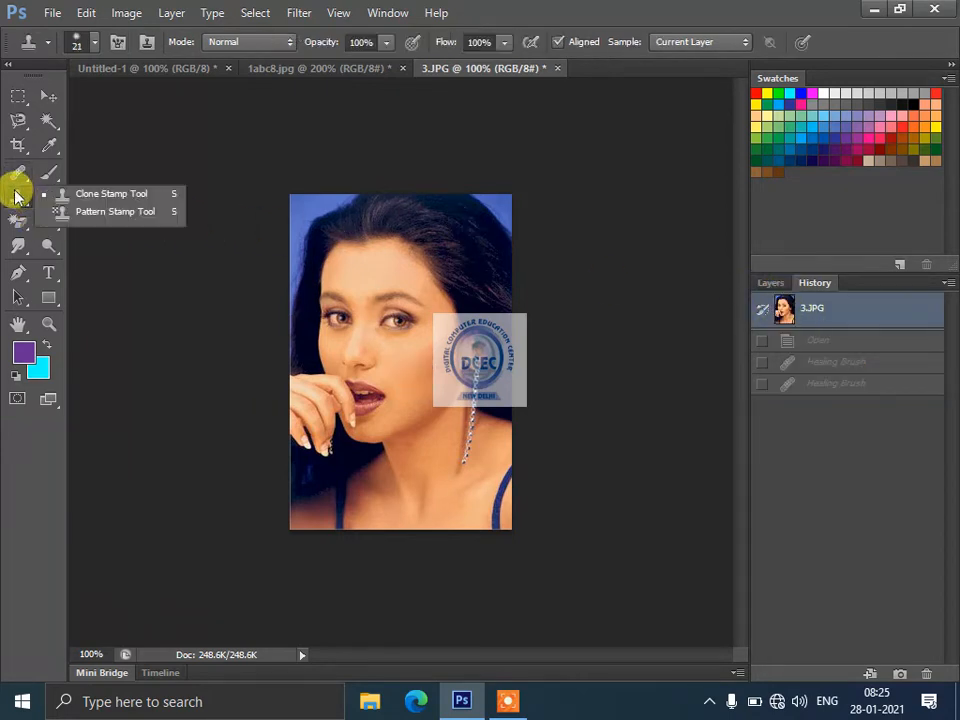
click(87, 196)
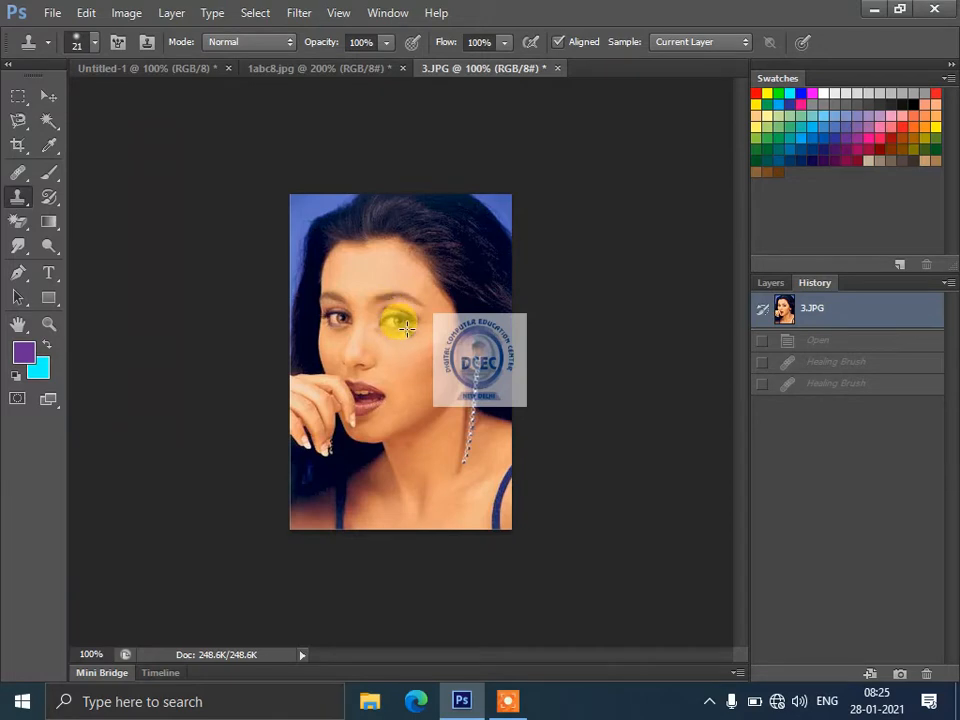
mouse_move(410, 370)
mouse_down()
mouse_move(401, 381)
mouse_move(407, 360)
mouse_move(418, 390)
mouse_move(403, 370)
mouse_up()
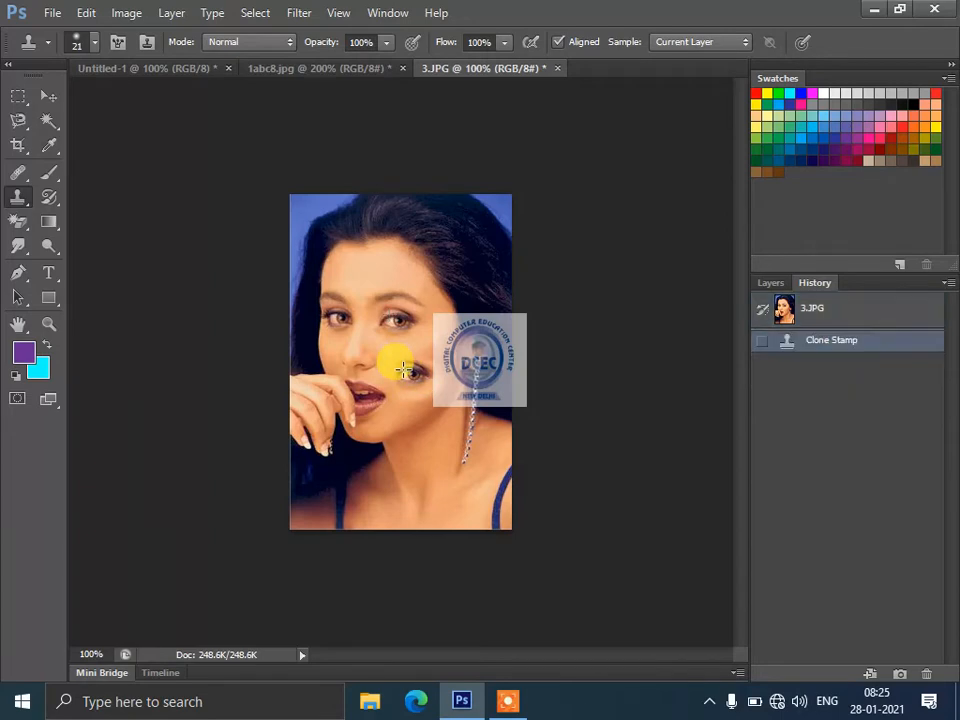
mouse_move(454, 223)
mouse_down()
mouse_move(423, 313)
mouse_move(402, 319)
mouse_move(455, 267)
mouse_move(454, 233)
mouse_move(452, 254)
mouse_move(477, 232)
mouse_move(432, 235)
mouse_up()
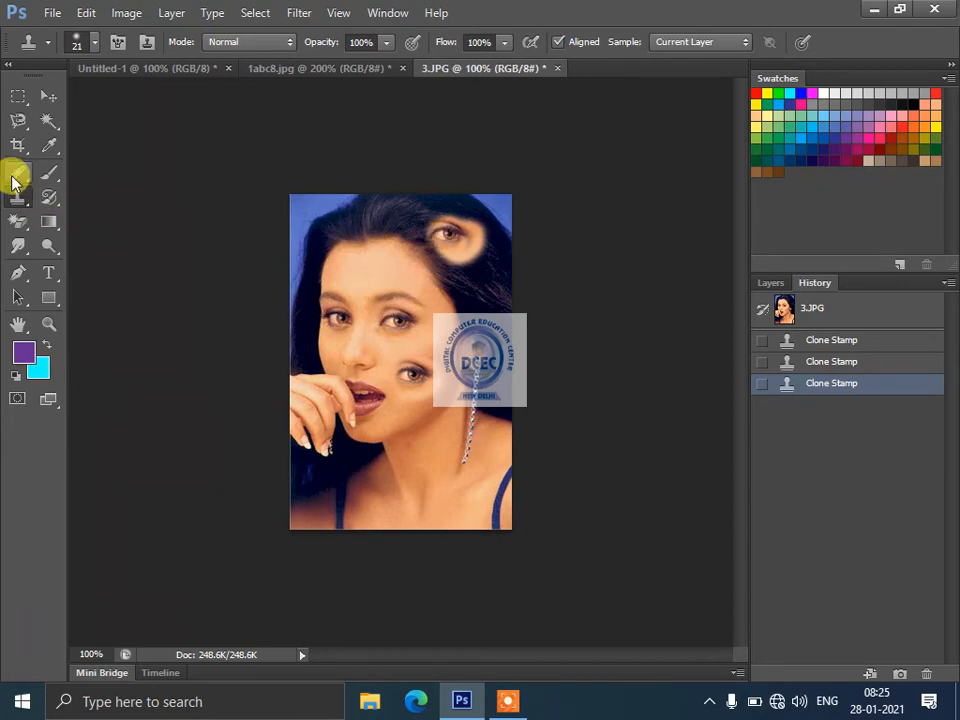
- Paint a copy of the same eye into the hair above the forehead with the Healing Brush
drag(15, 176, 72, 192)
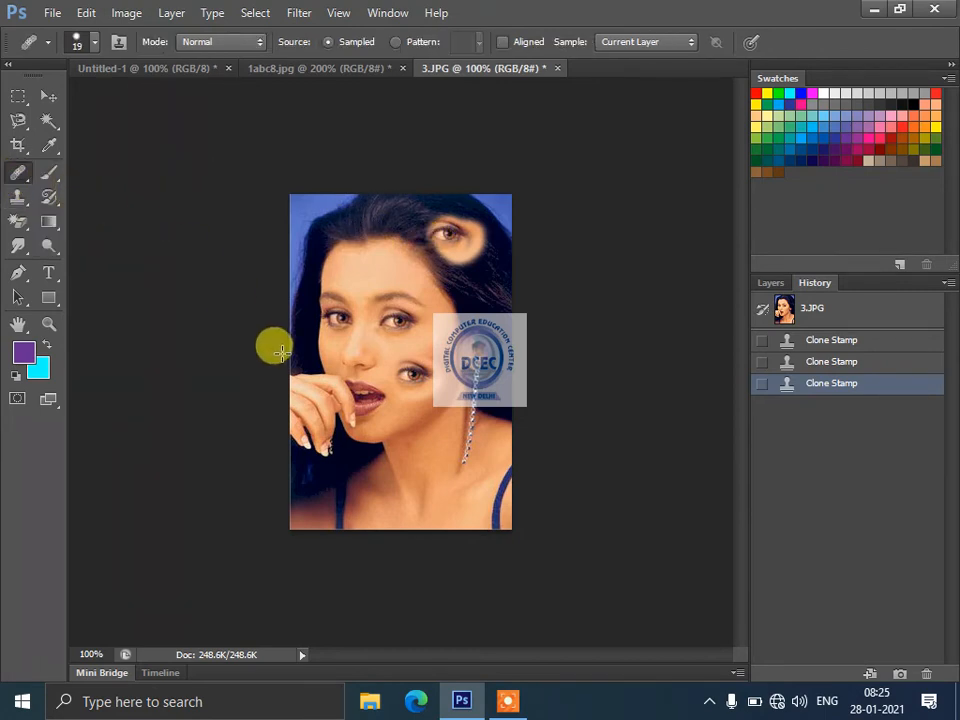
alt+click(396, 321)
drag(362, 219, 372, 215)
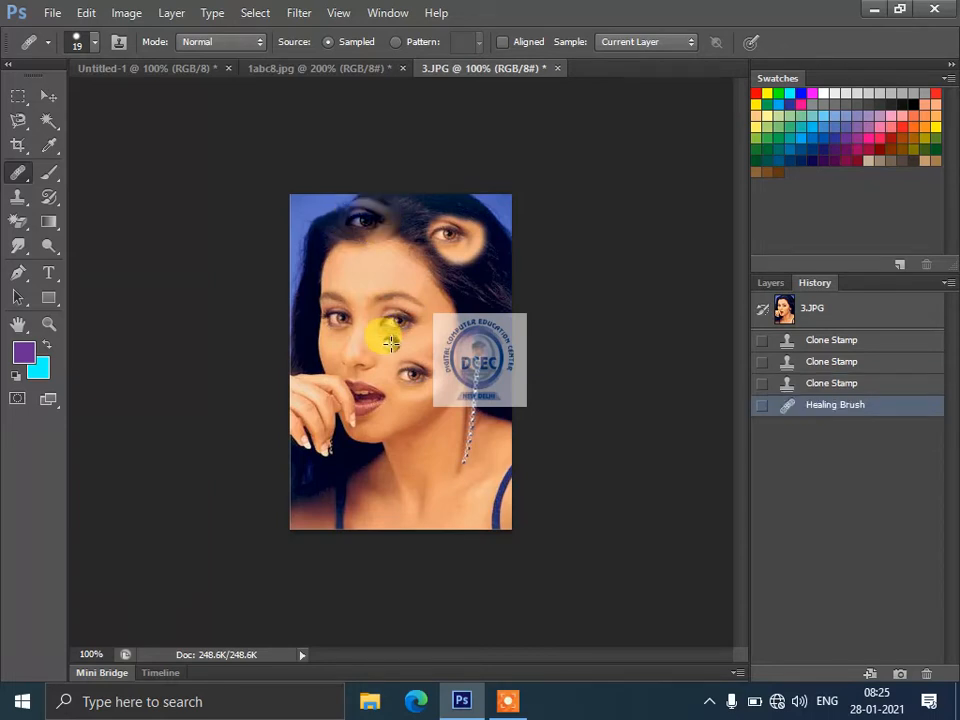
- Clone skin from below the chin over the hair beside the face, and revert to the 3.JPG snapshot
click(16, 204)
click(90, 194)
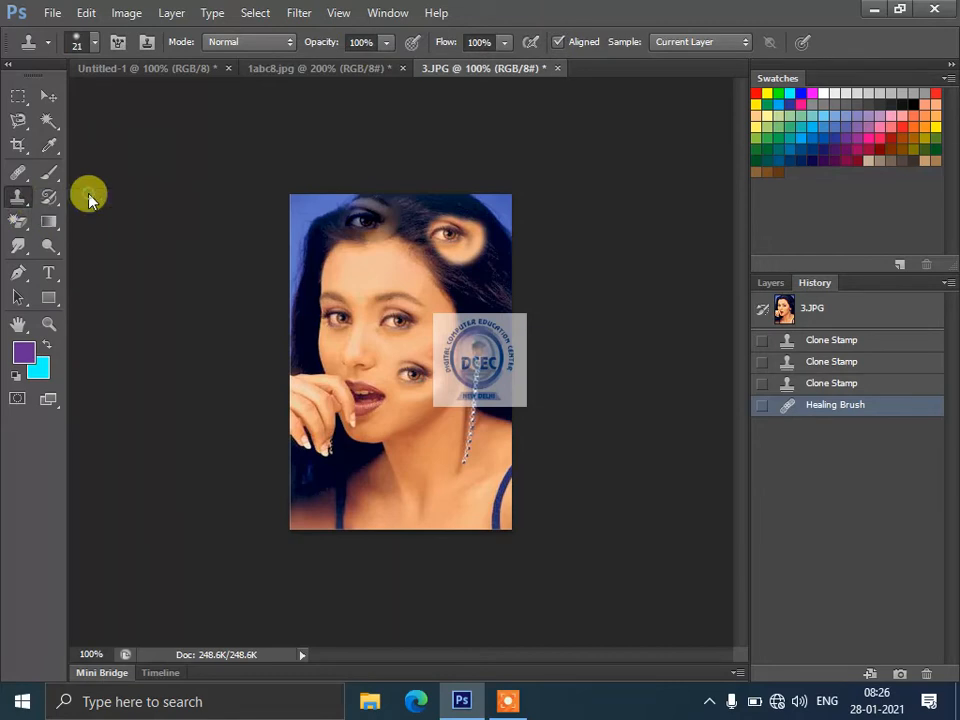
alt+click(381, 433)
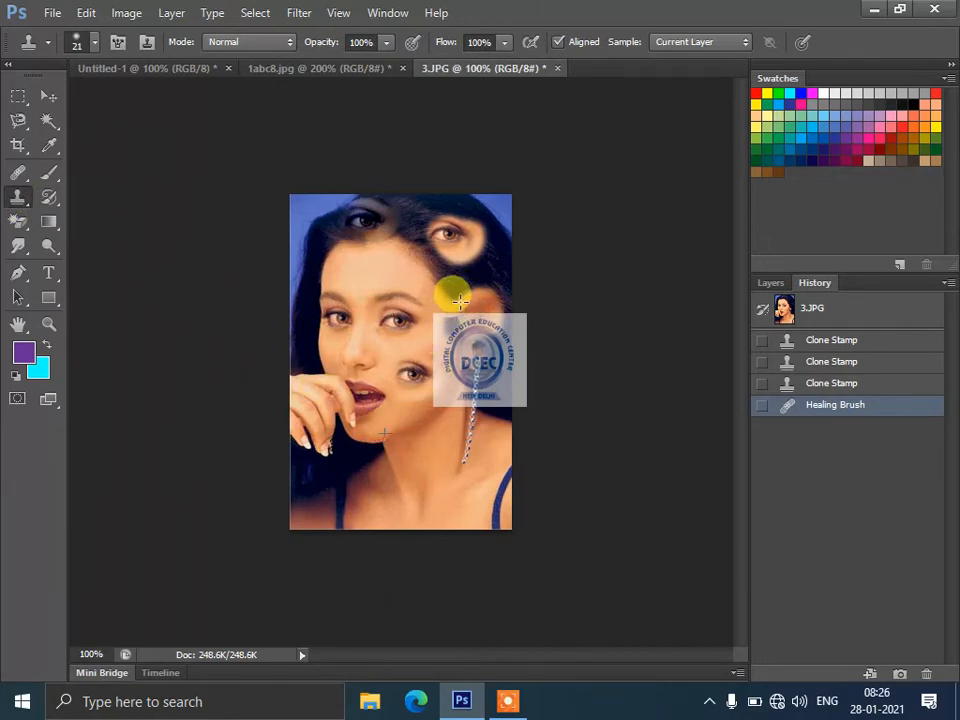
click(458, 300)
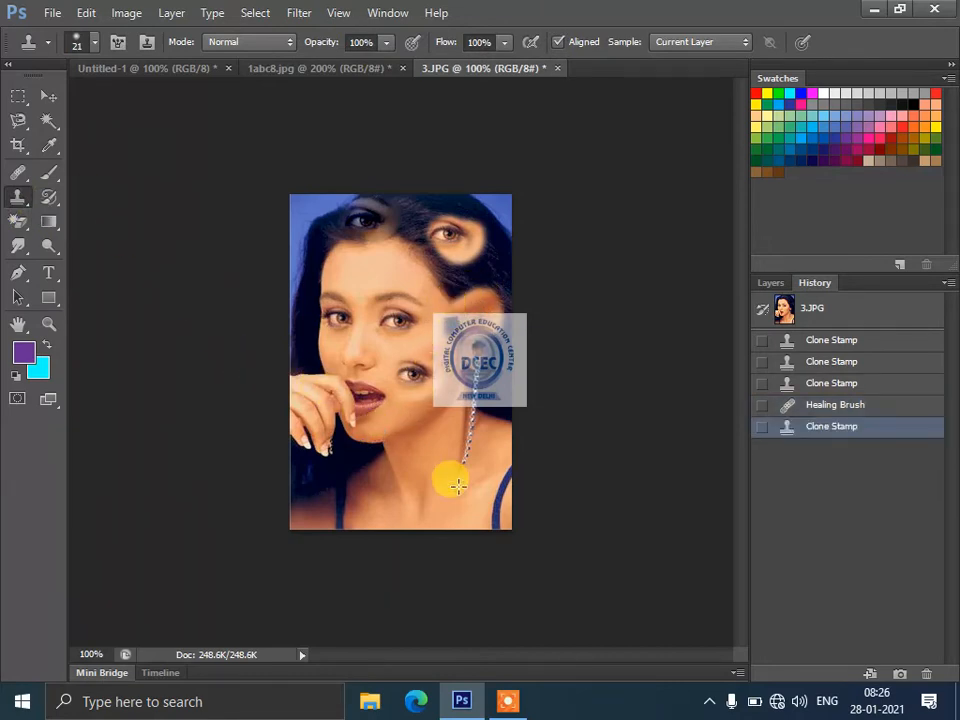
click(876, 315)
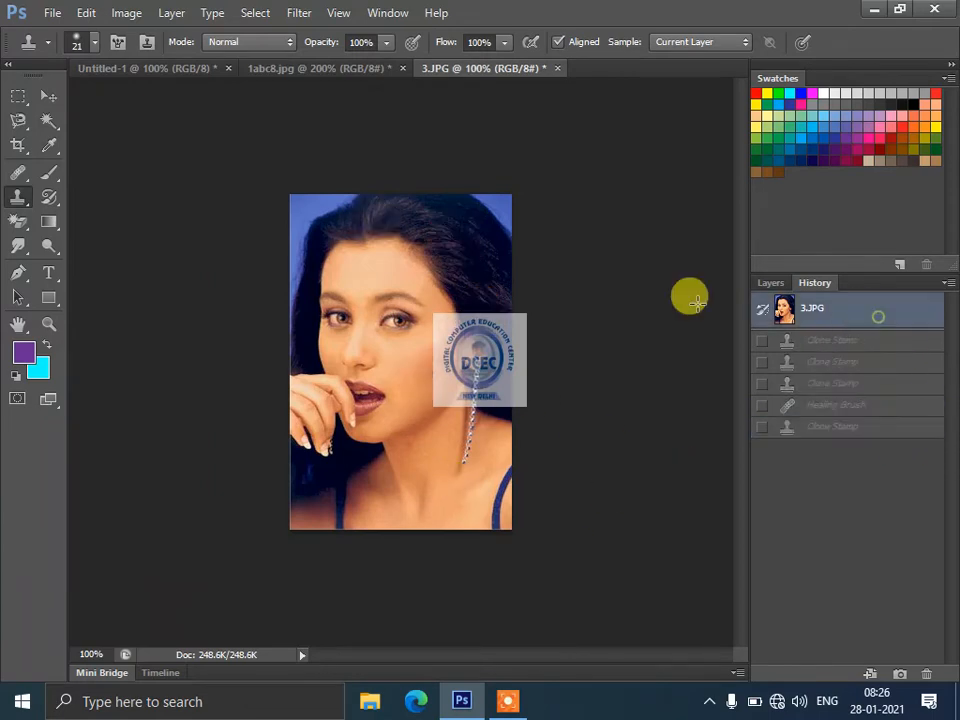
click(17, 178)
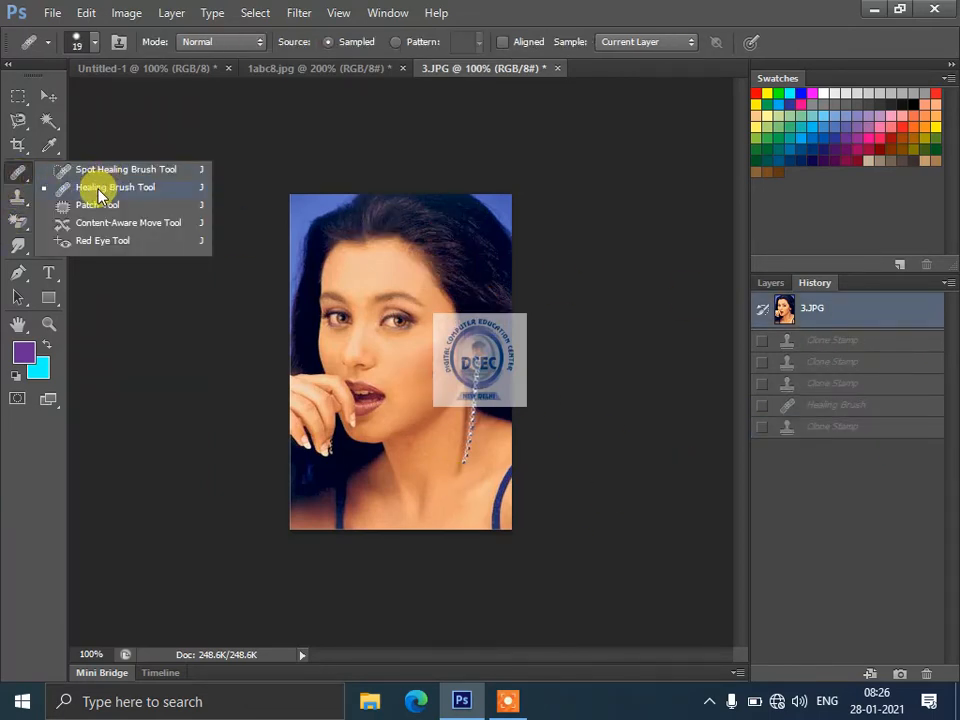
click(19, 197)
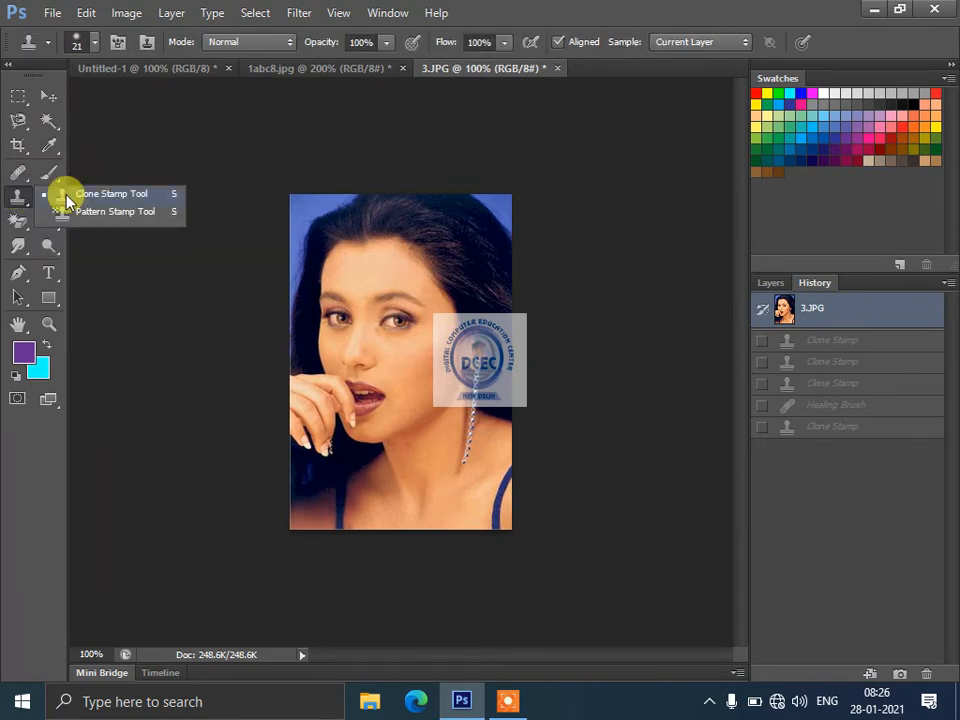
- Outline the eye beside the earring with the Patch tool, patch it from another area of the photo, and revert to the 3.JPG snapshot
click(18, 175)
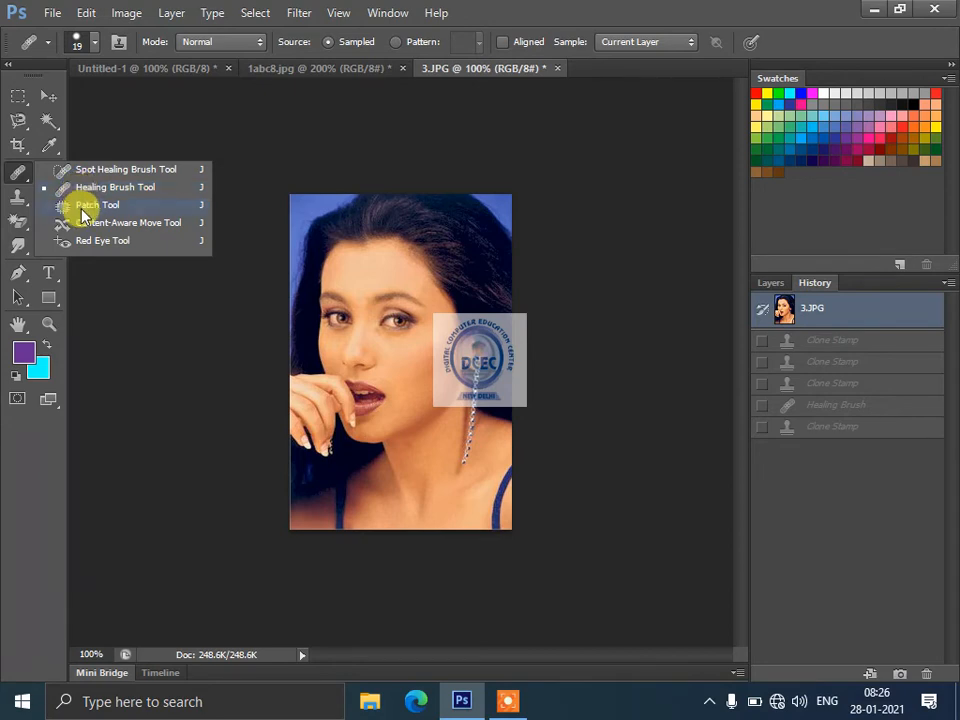
click(81, 207)
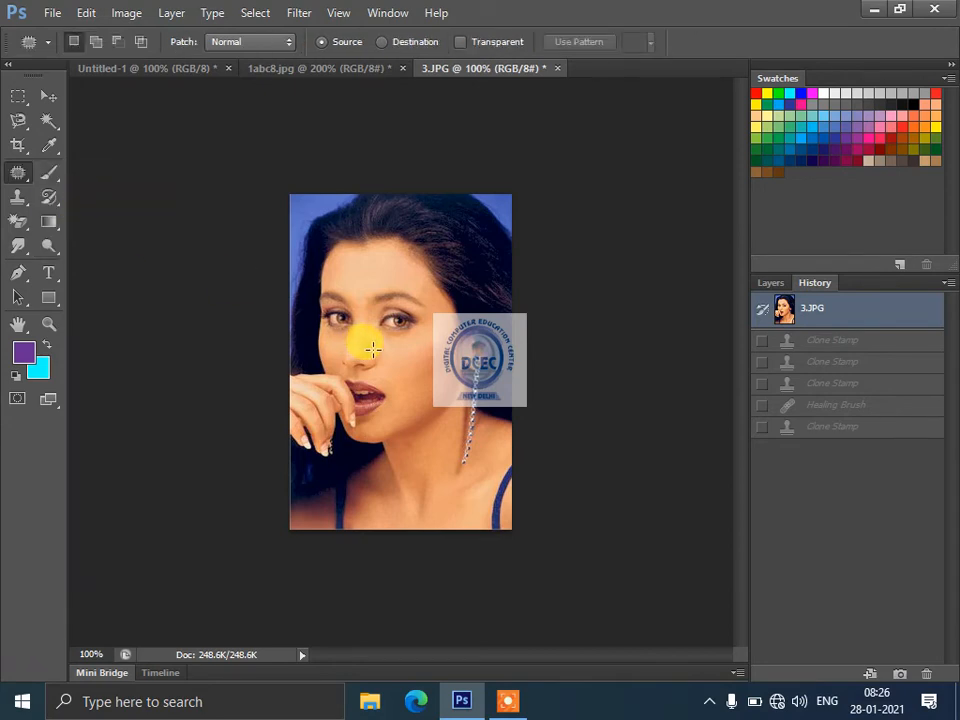
mouse_move(410, 276)
mouse_down()
mouse_move(373, 294)
mouse_move(369, 341)
mouse_move(428, 356)
mouse_move(427, 297)
mouse_move(399, 274)
mouse_up()
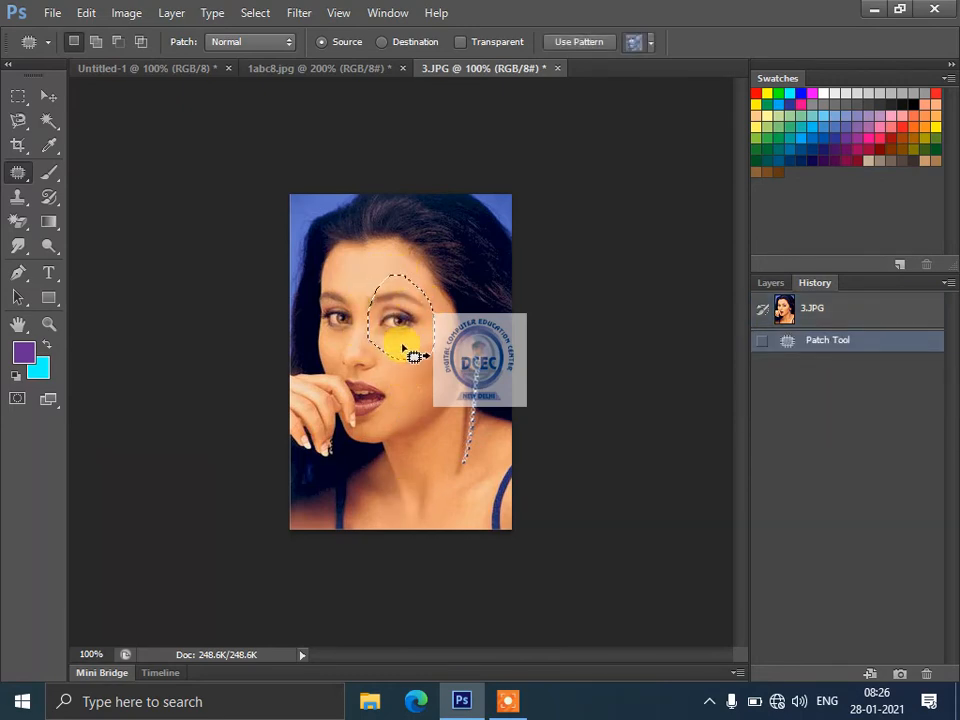
drag(403, 346, 495, 492)
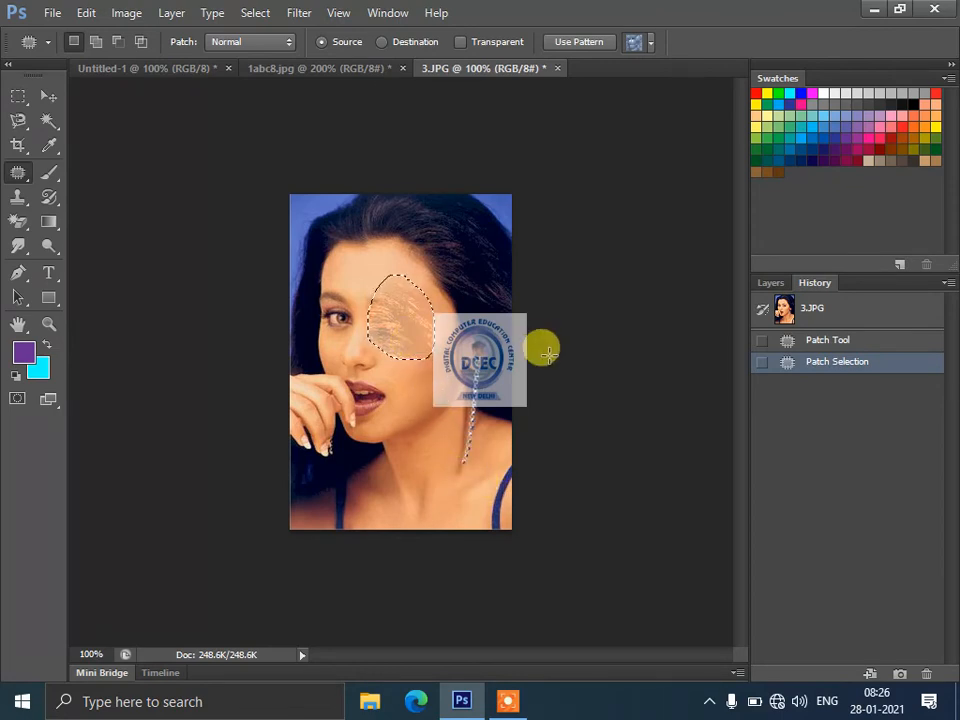
click(833, 309)
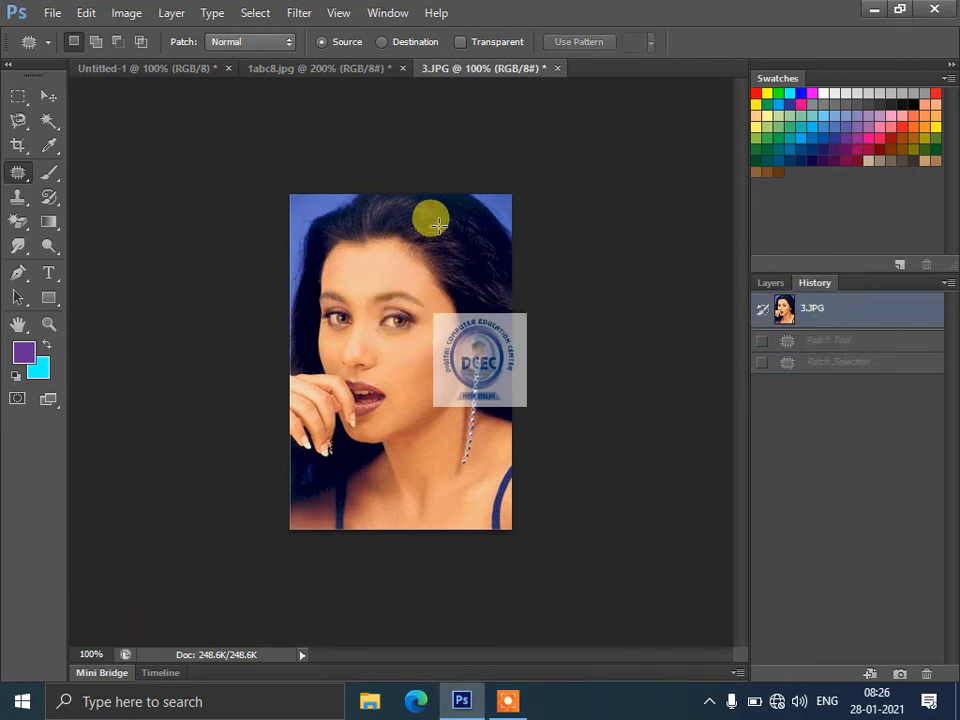
- Outline a patch of dark hair above the earring, patch it with the nearby eye as source, and revert to the 3.JPG snapshot
mouse_move(440, 214)
mouse_down()
mouse_move(448, 250)
mouse_move(476, 273)
mouse_move(491, 228)
mouse_move(445, 214)
mouse_up()
mouse_move(476, 240)
mouse_down()
mouse_move(440, 266)
mouse_move(400, 322)
mouse_up()
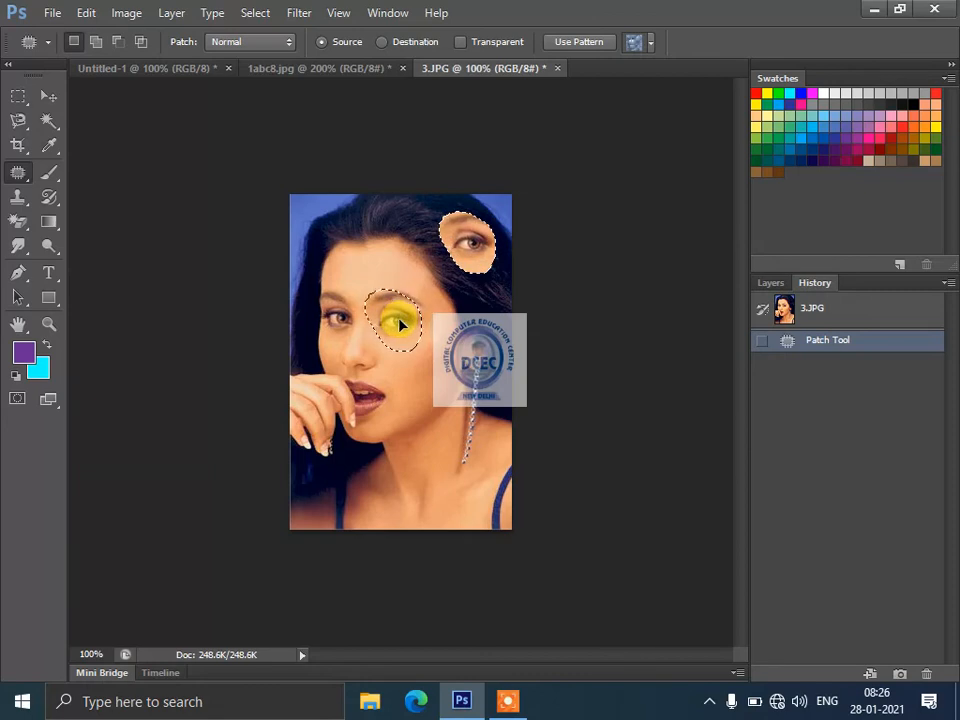
drag(400, 322, 399, 320)
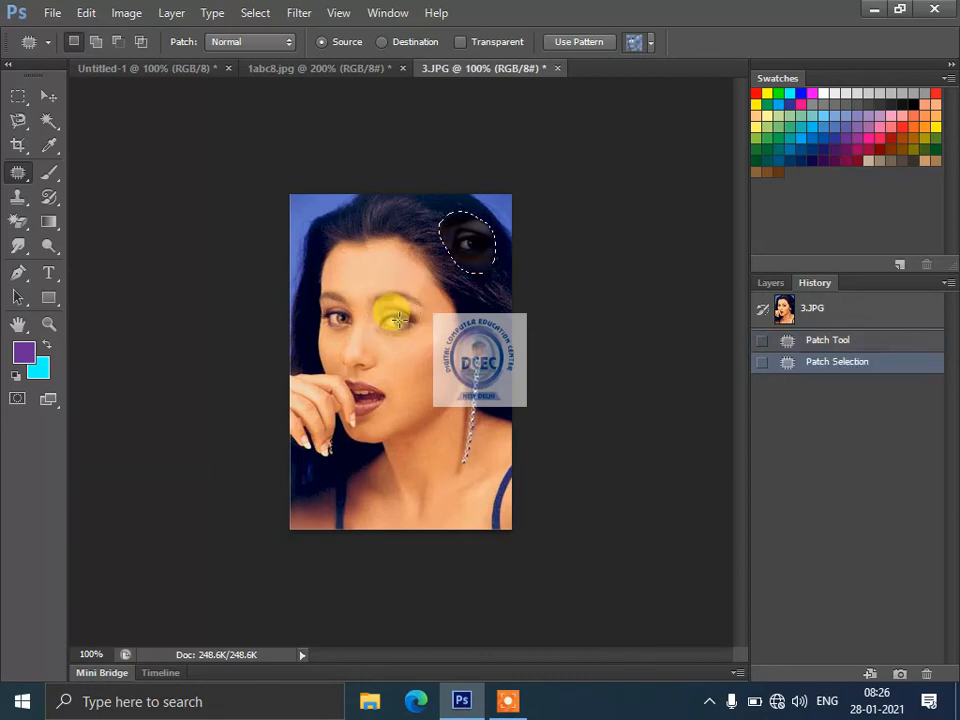
click(812, 312)
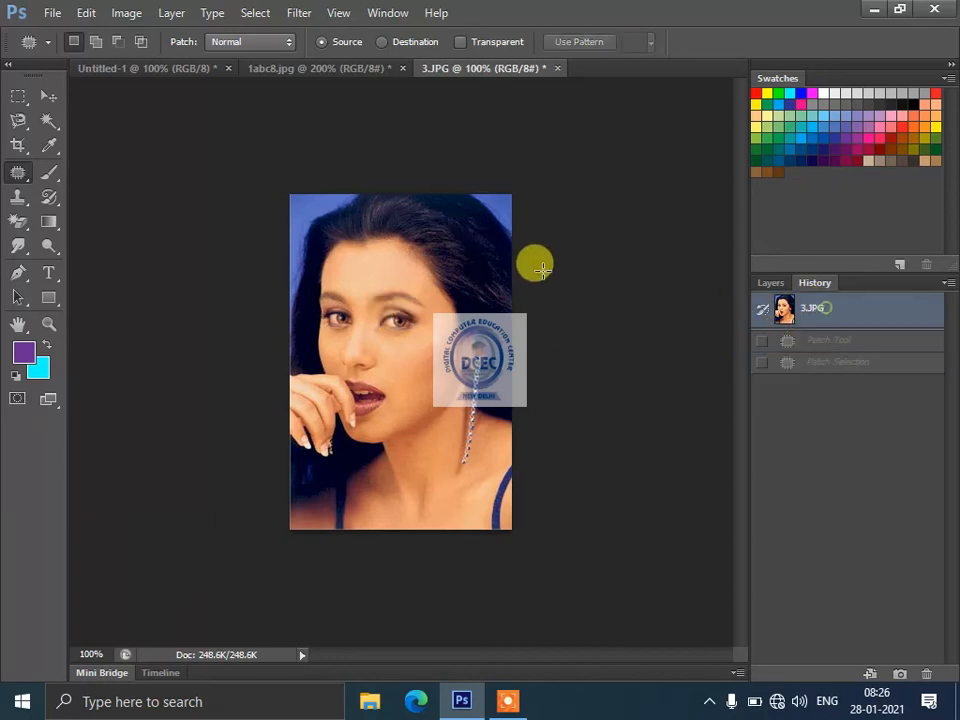
- Patch a section of hair above the forehead using the fingers beside the mouth as source, and revert to the 3.JPG snapshot
right_click(20, 175)
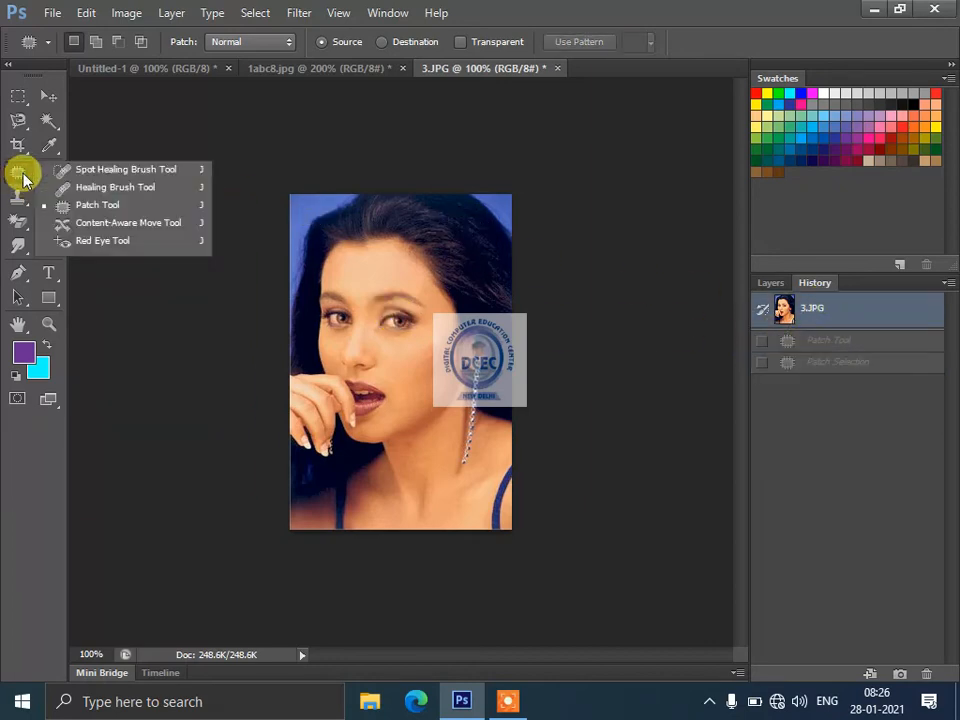
click(88, 207)
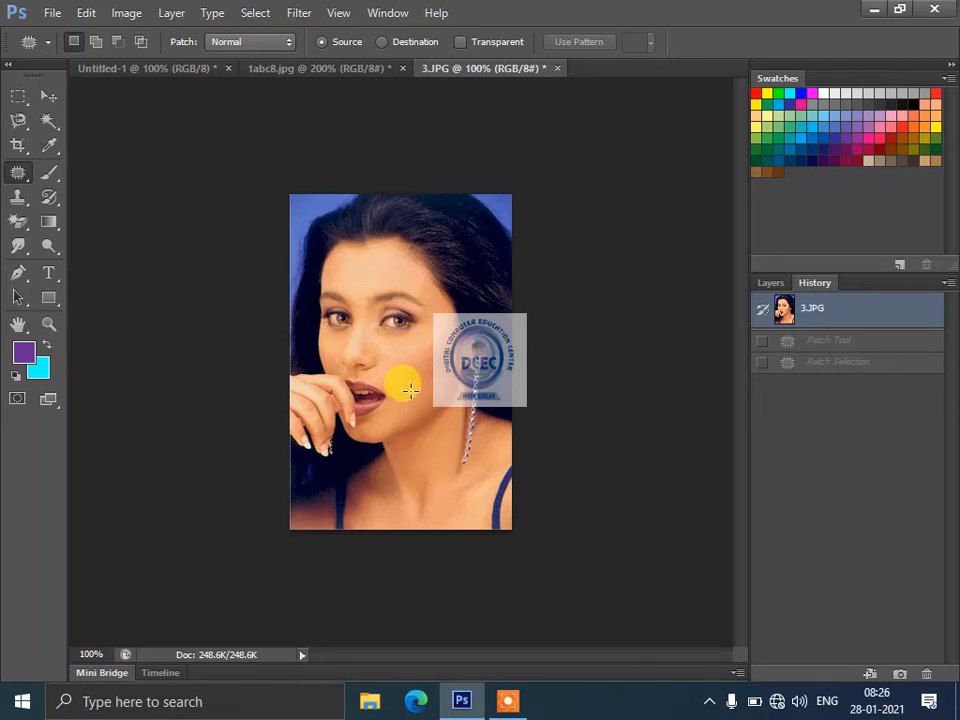
mouse_move(416, 229)
mouse_down()
mouse_move(474, 261)
mouse_move(431, 193)
mouse_move(342, 386)
mouse_up()
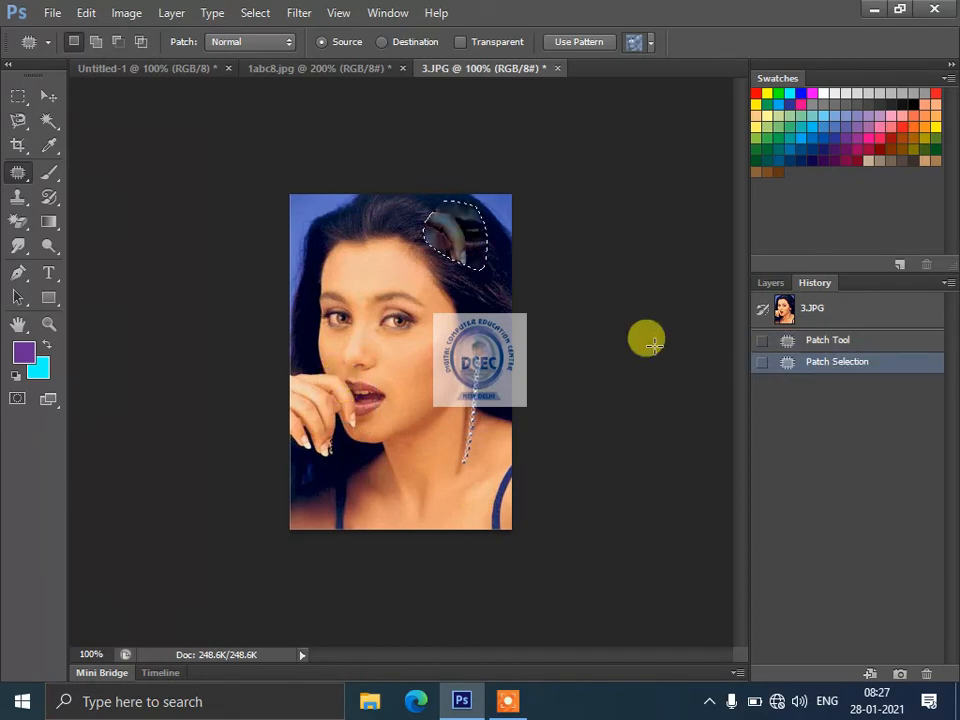
click(830, 308)
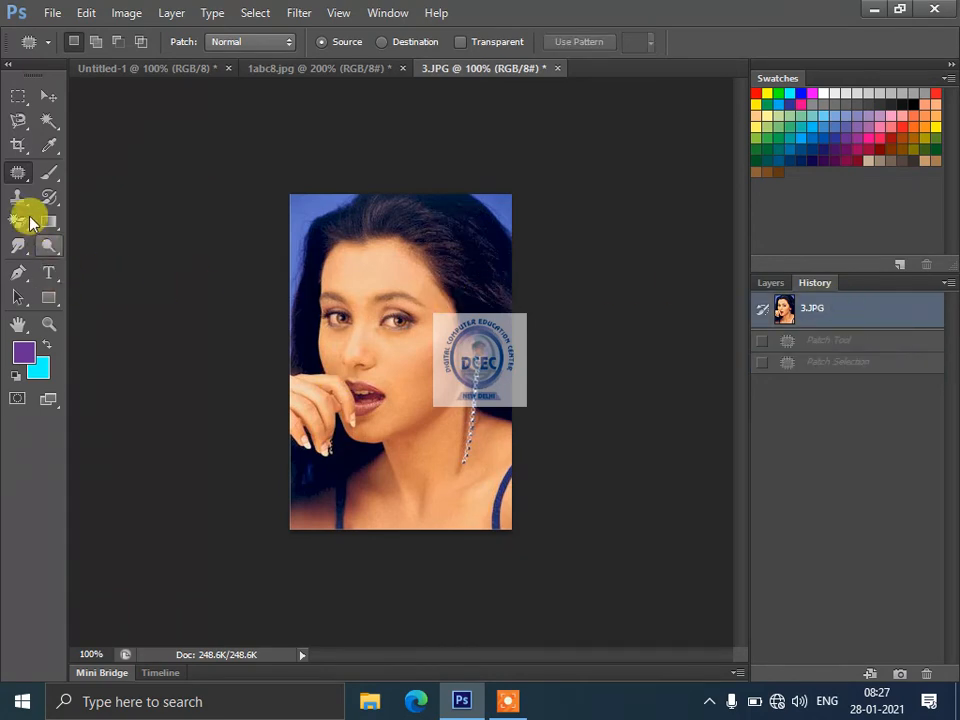
- Show the available healing tool variants
right_click(18, 172)
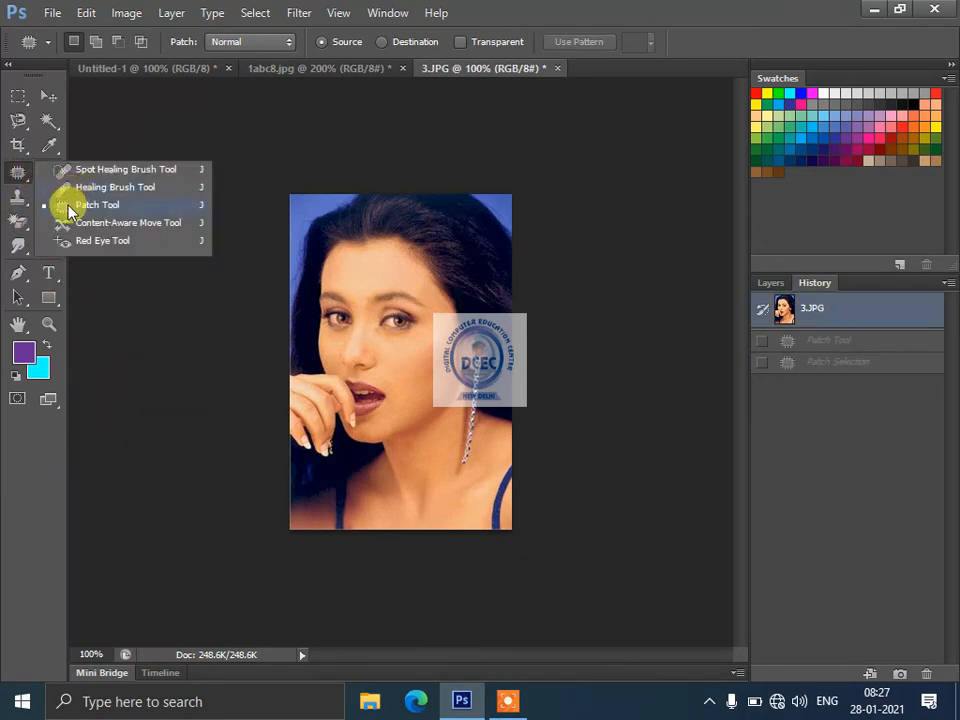